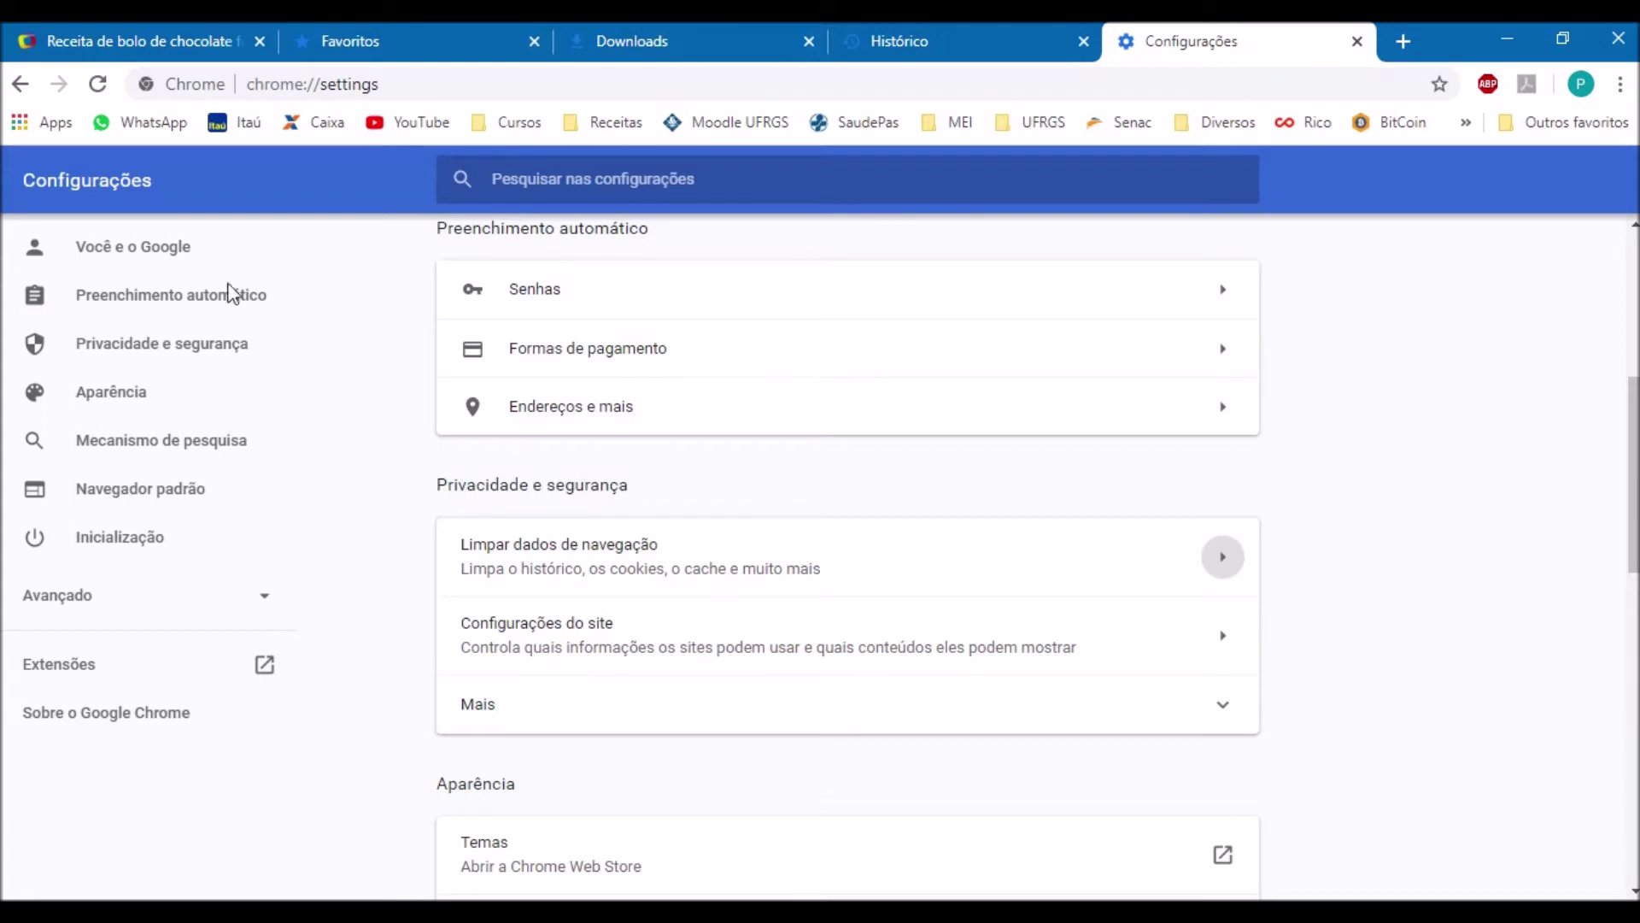
Step: Review the Google account section, and the saved and never-saved password lists in the autofill settings
{"action": "left_click", "coordinate": [139, 256]}
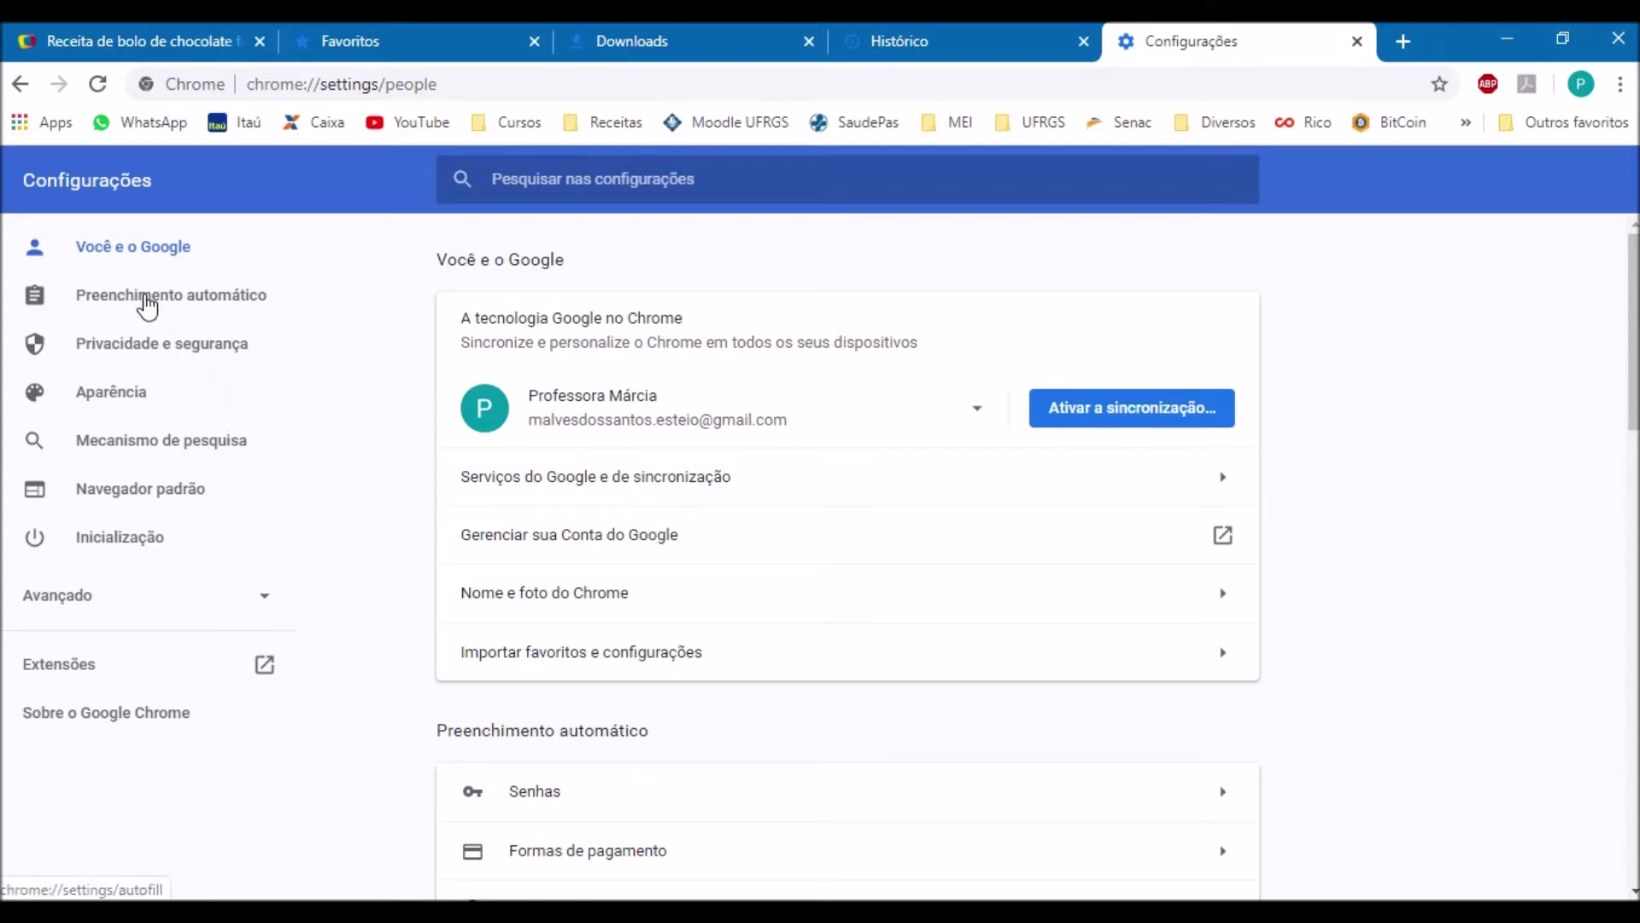
{"action": "left_click", "coordinate": [147, 303]}
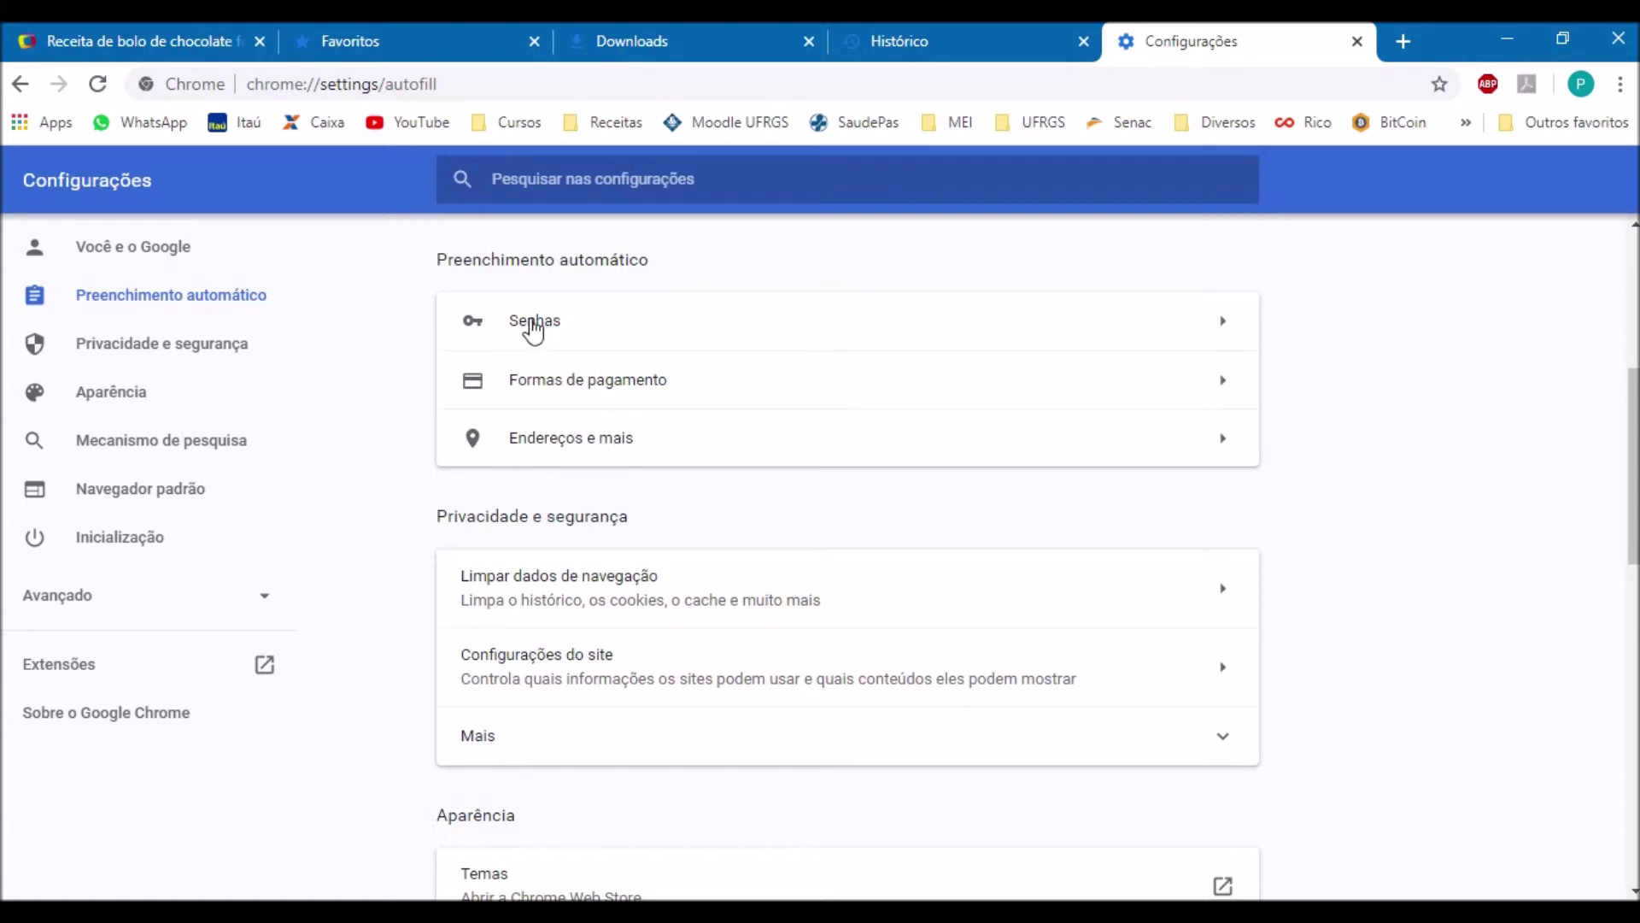
{"action": "left_click", "coordinate": [1223, 322]}
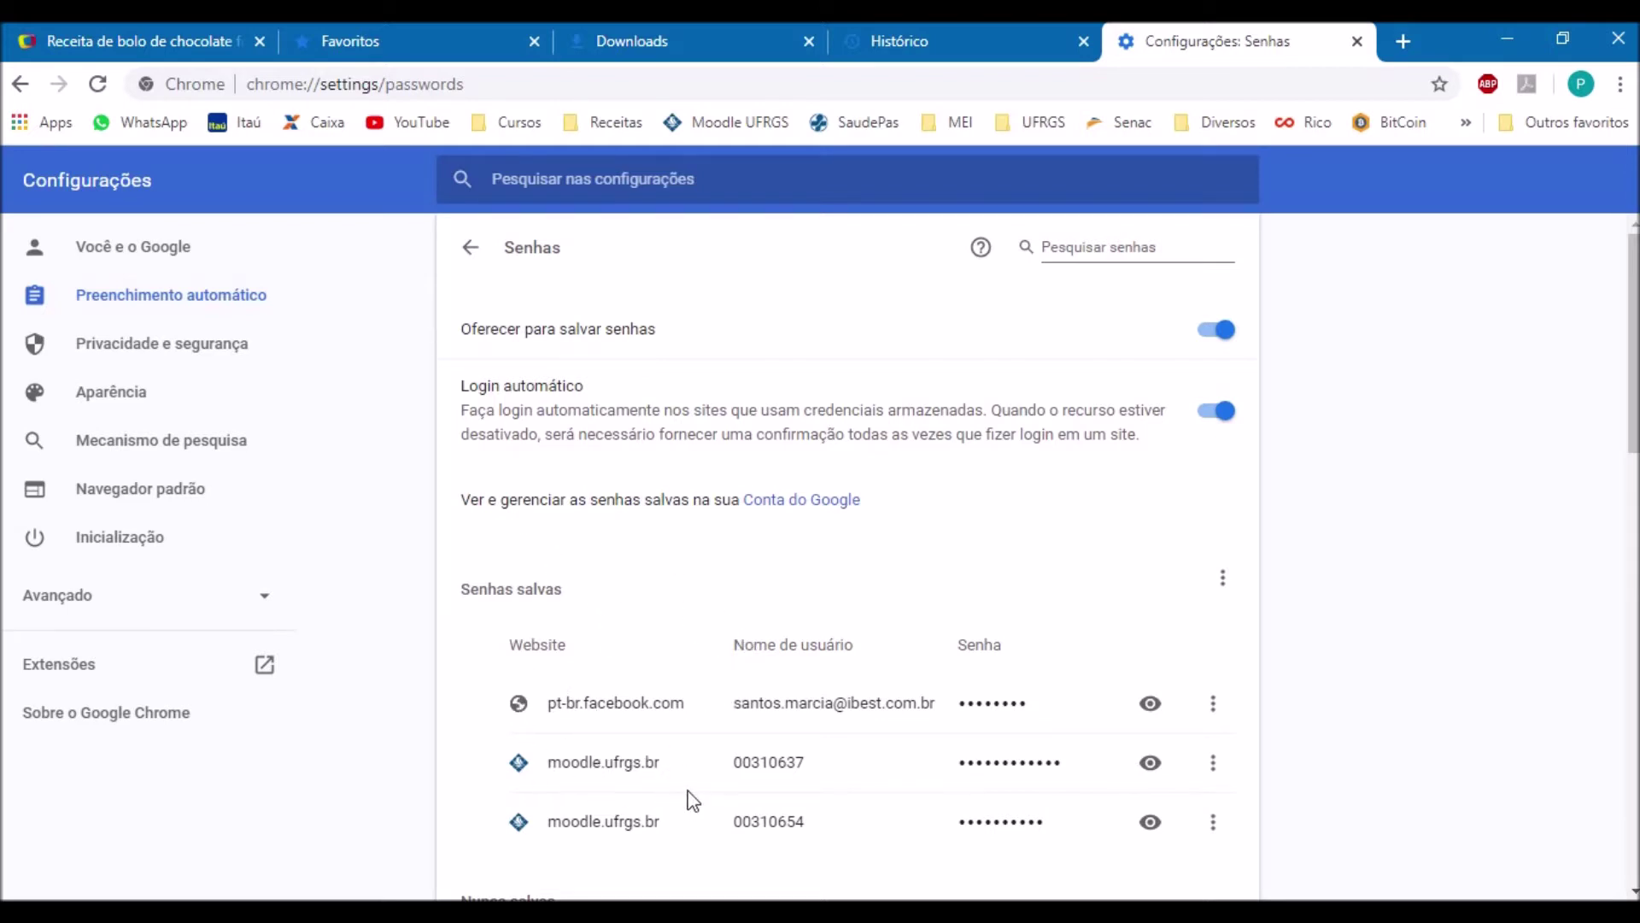
{"action": "scroll", "coordinate": [815, 692], "scroll_direction": "down", "scroll_amount": 3}
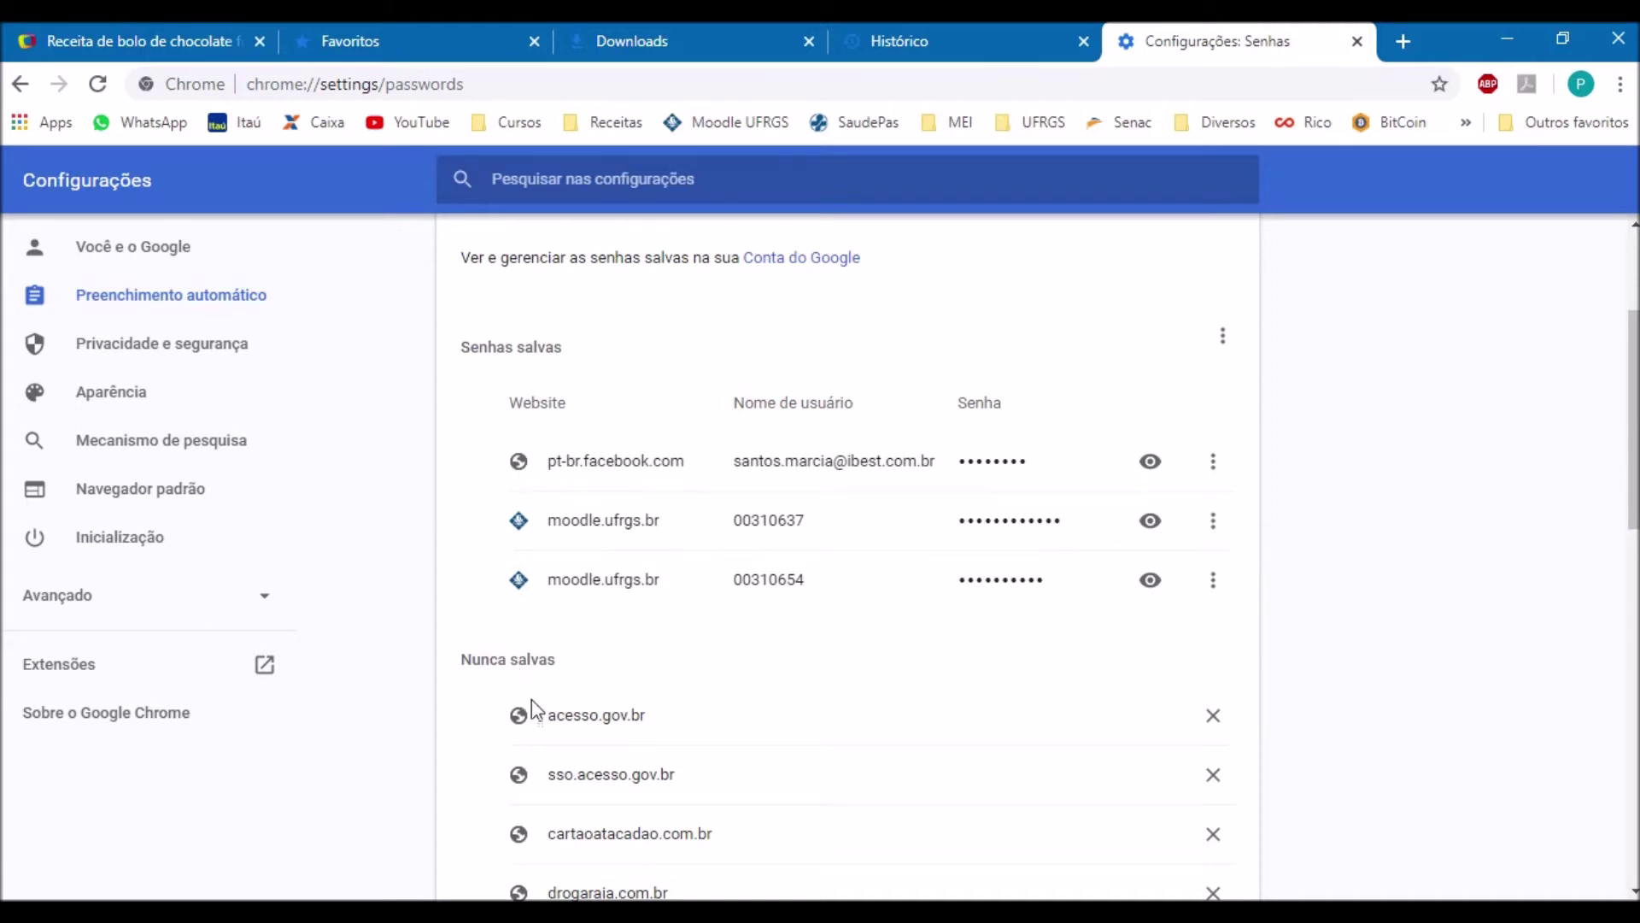
{"action": "scroll", "coordinate": [537, 711], "scroll_direction": "down", "scroll_amount": 4}
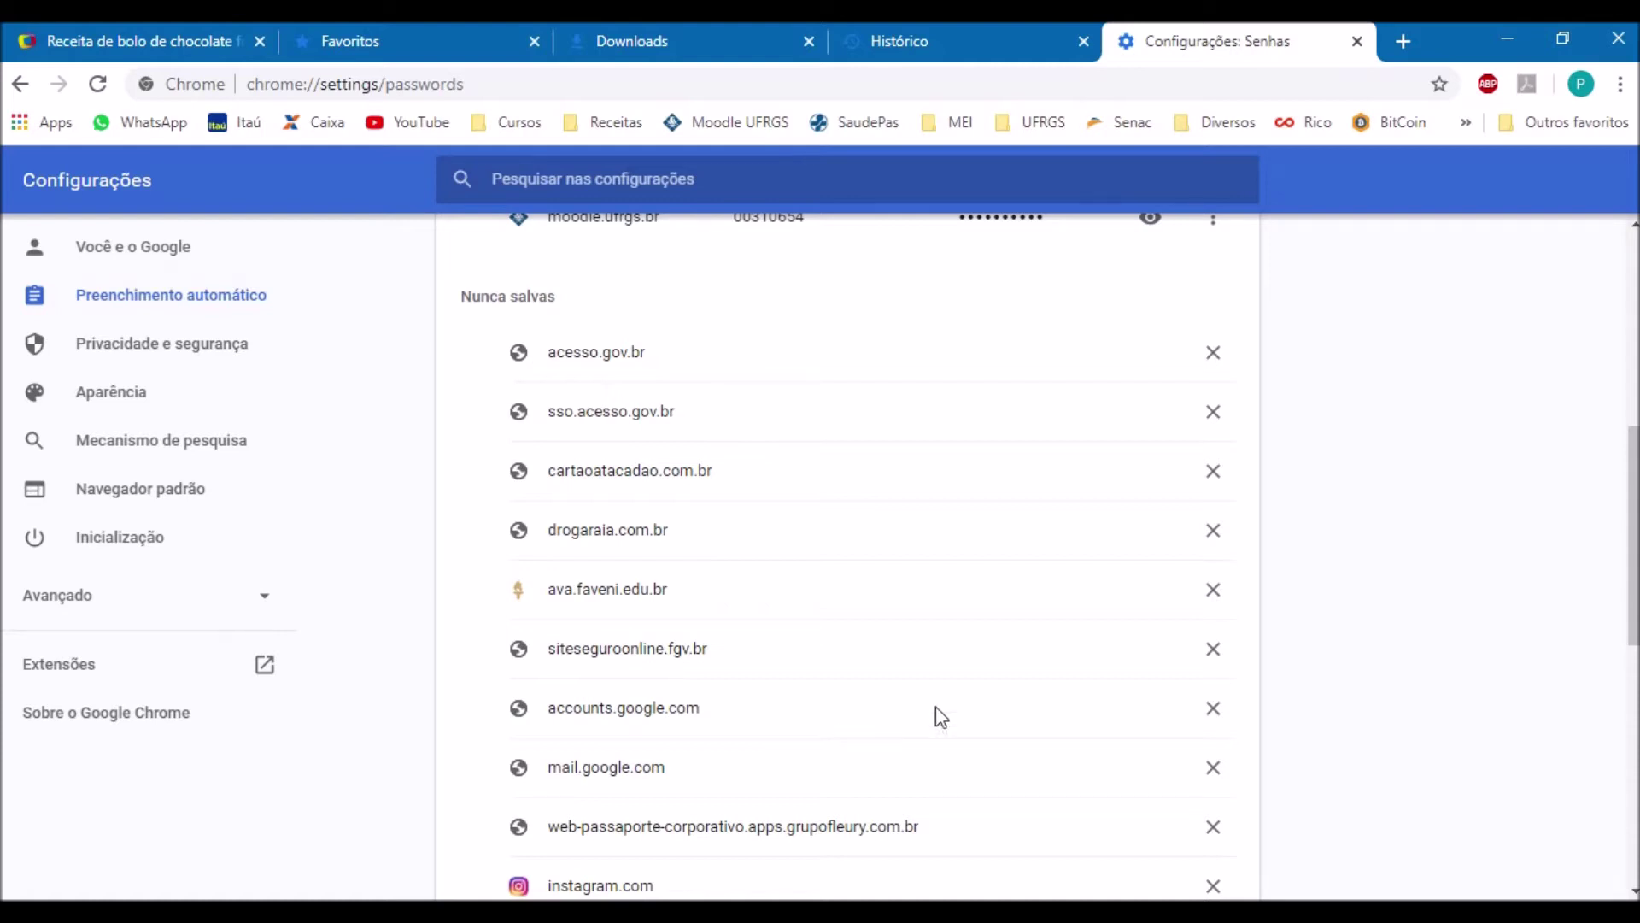
{"action": "scroll", "coordinate": [793, 577], "scroll_direction": "up", "scroll_amount": 7}
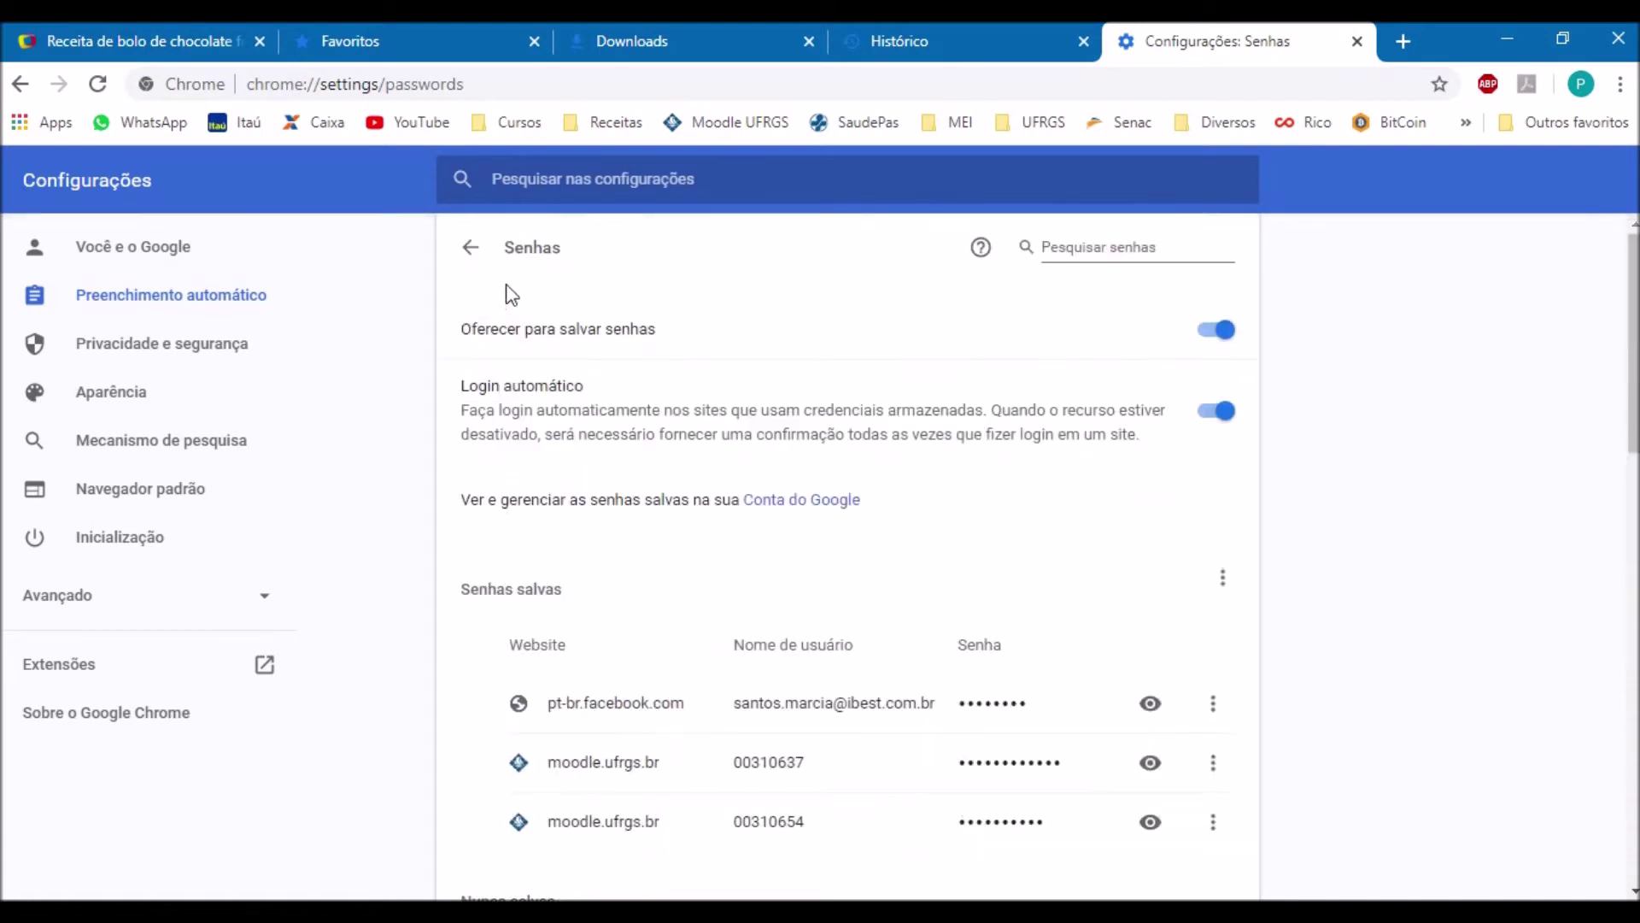
{"action": "left_click", "coordinate": [470, 247]}
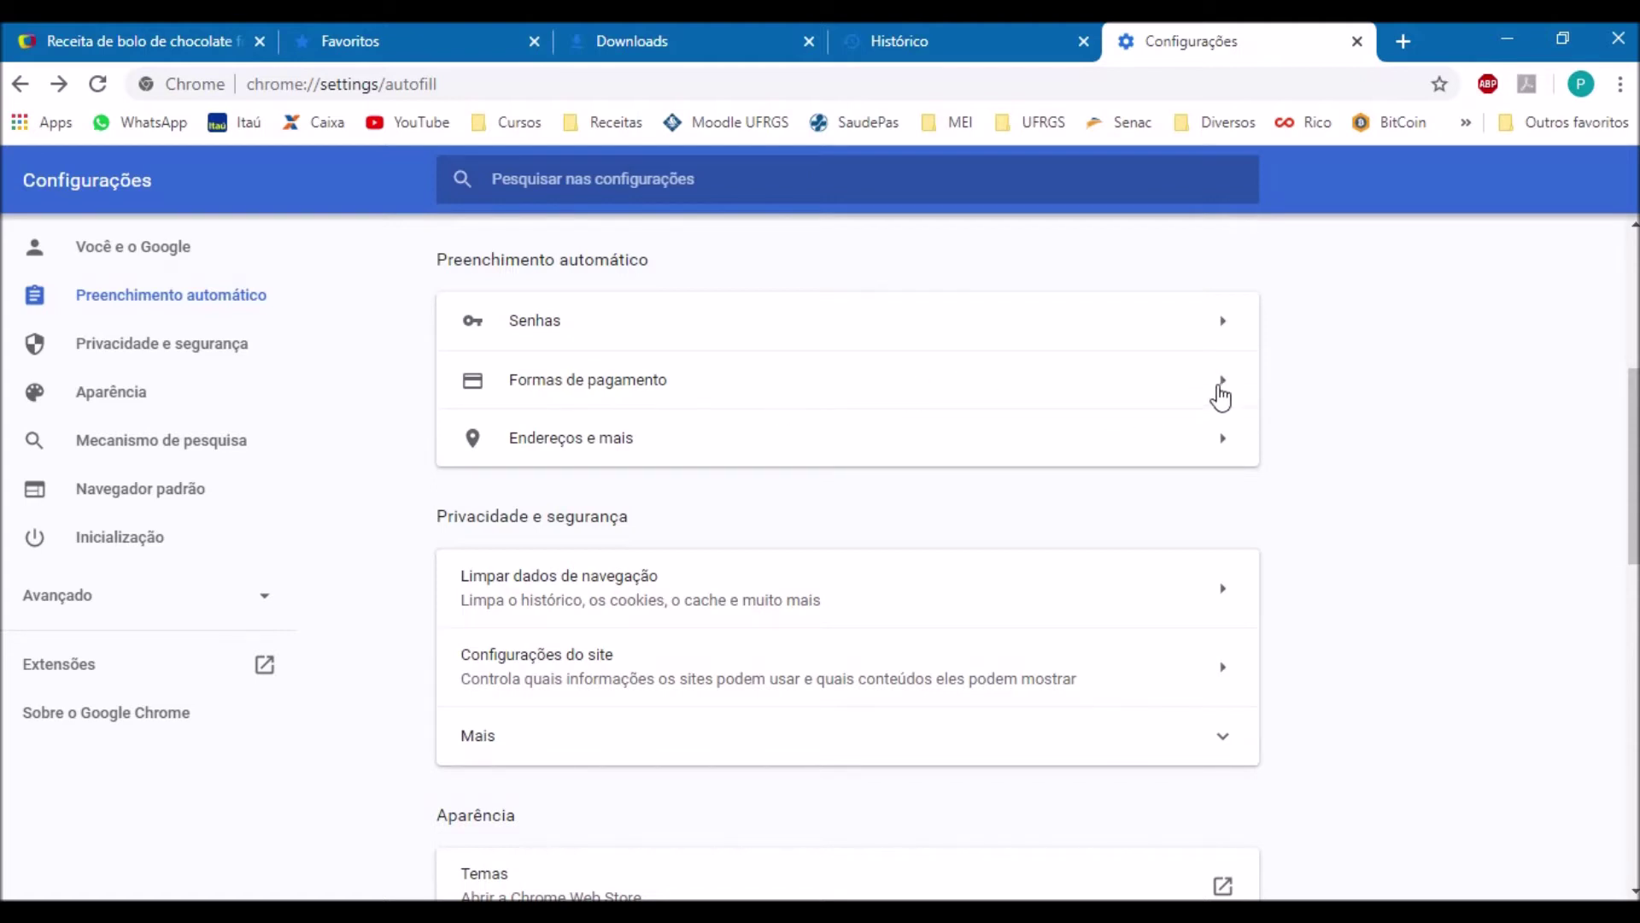
Step: View the autofill settings for payment methods, and those for addresses
{"action": "left_click", "coordinate": [1220, 395]}
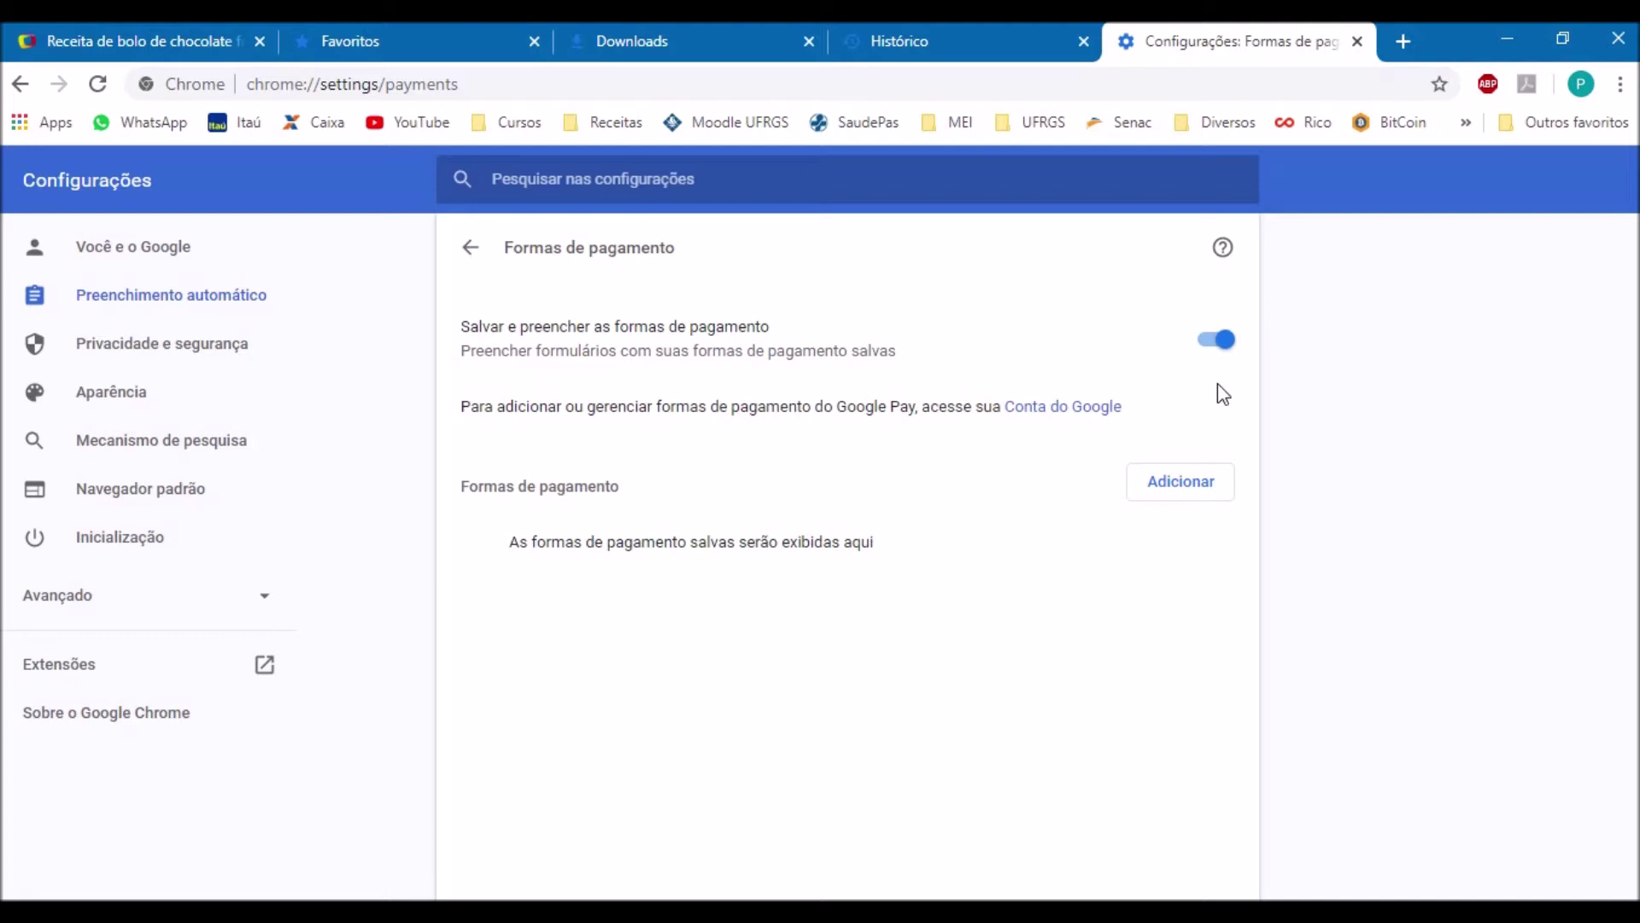
{"action": "key", "text": "alt+Left"}
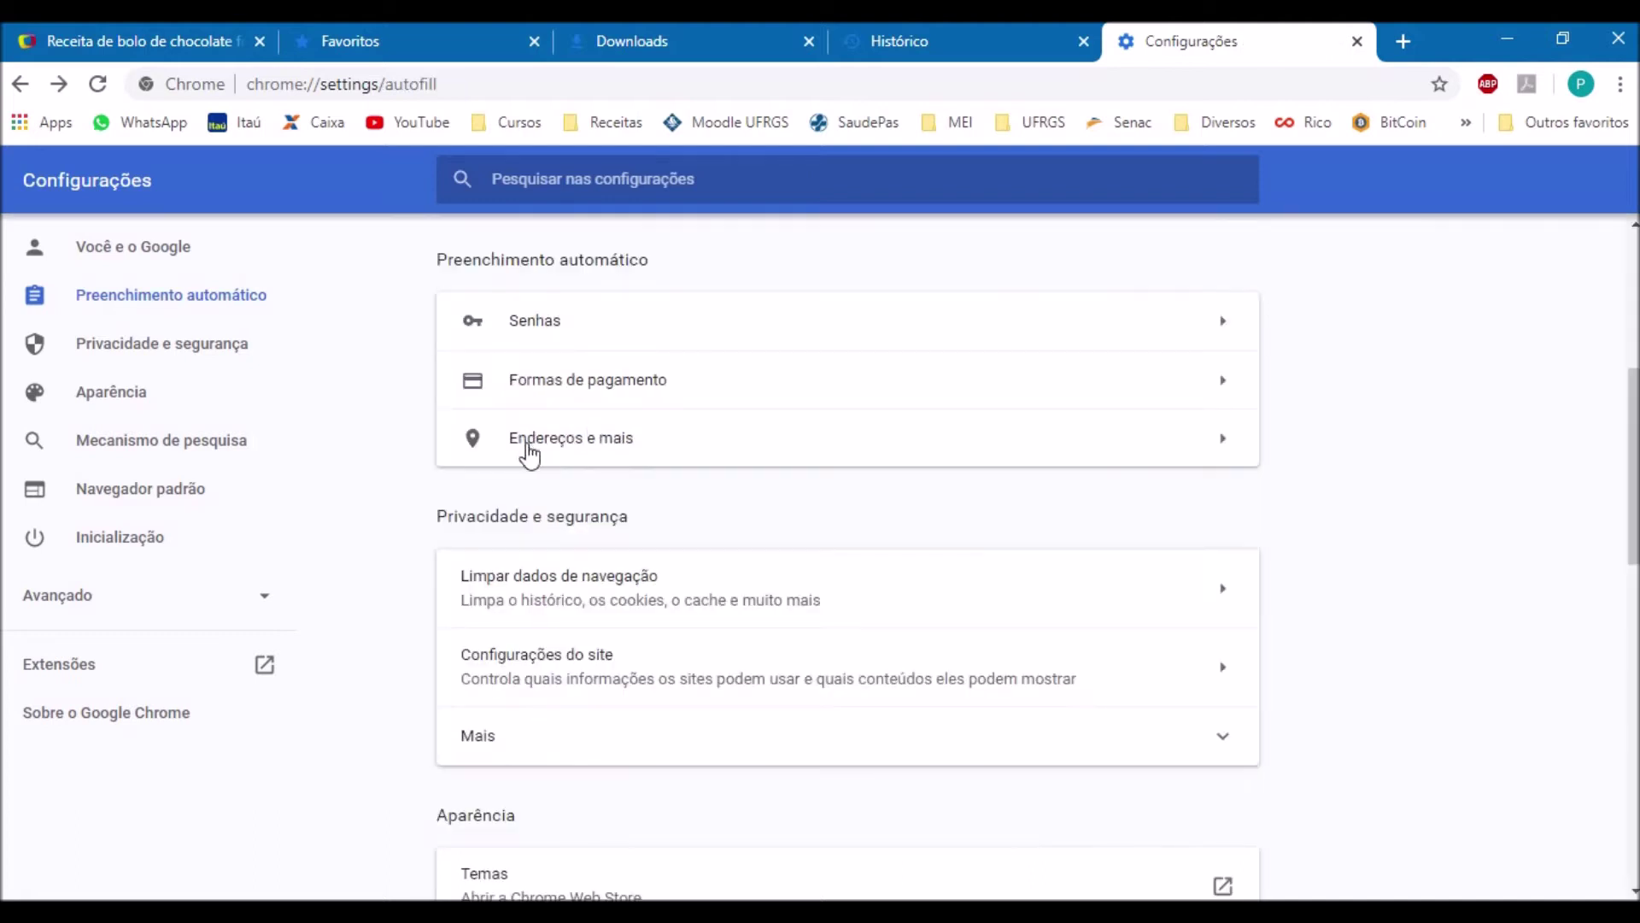
{"action": "left_click", "coordinate": [1218, 442]}
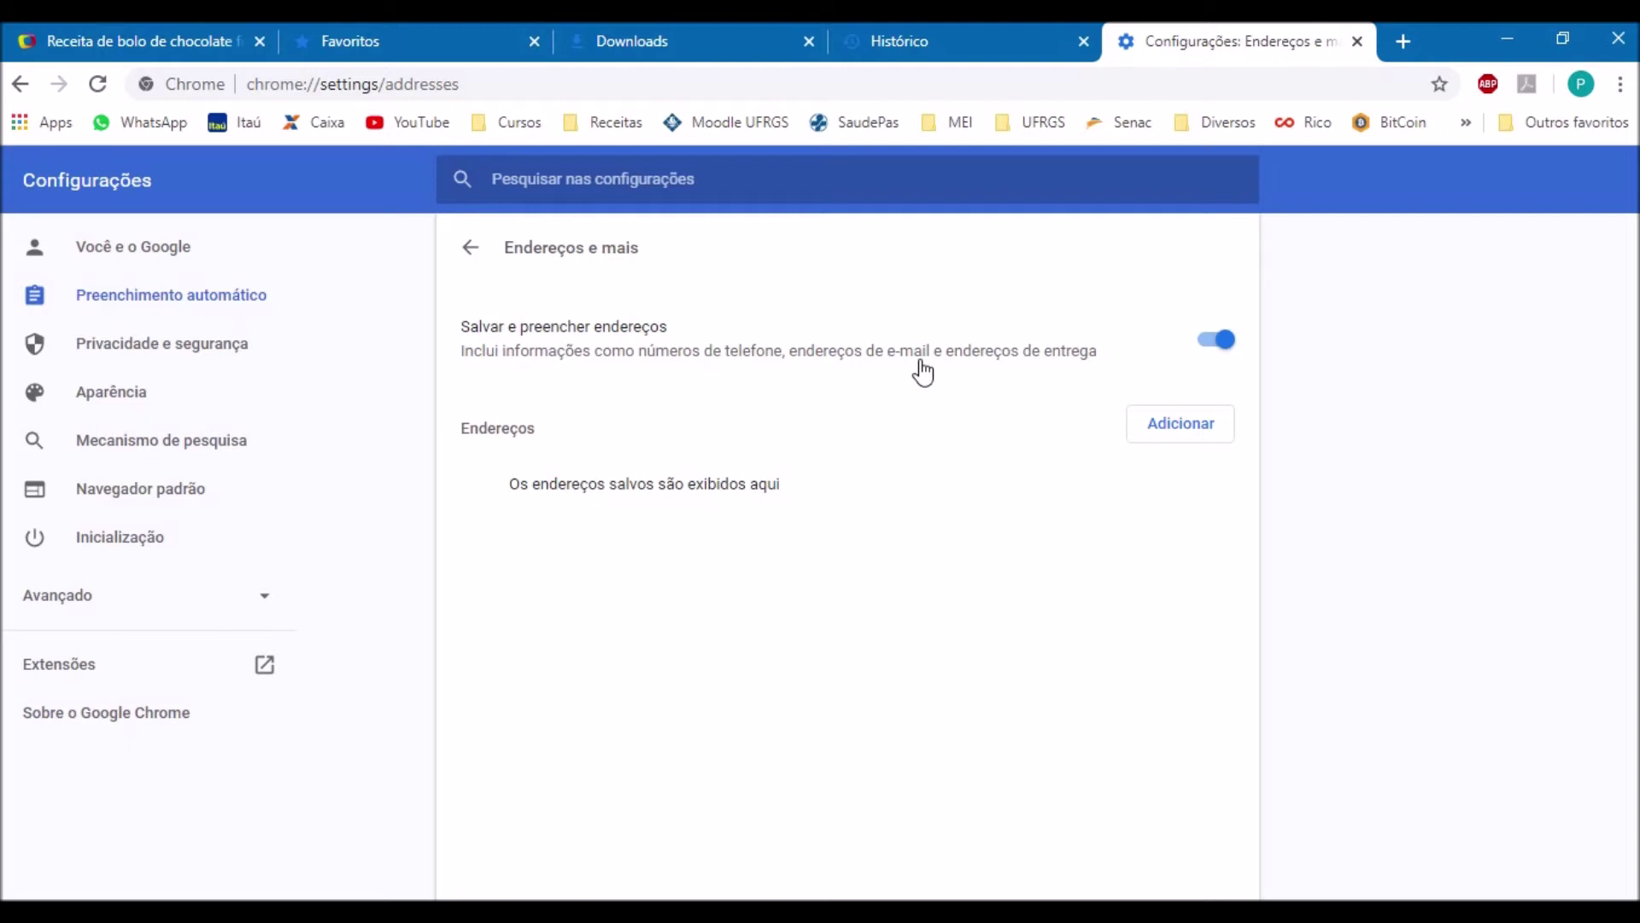
Step: Set the browser's font size to Grande in the appearance settings
{"action": "left_click", "coordinate": [175, 350]}
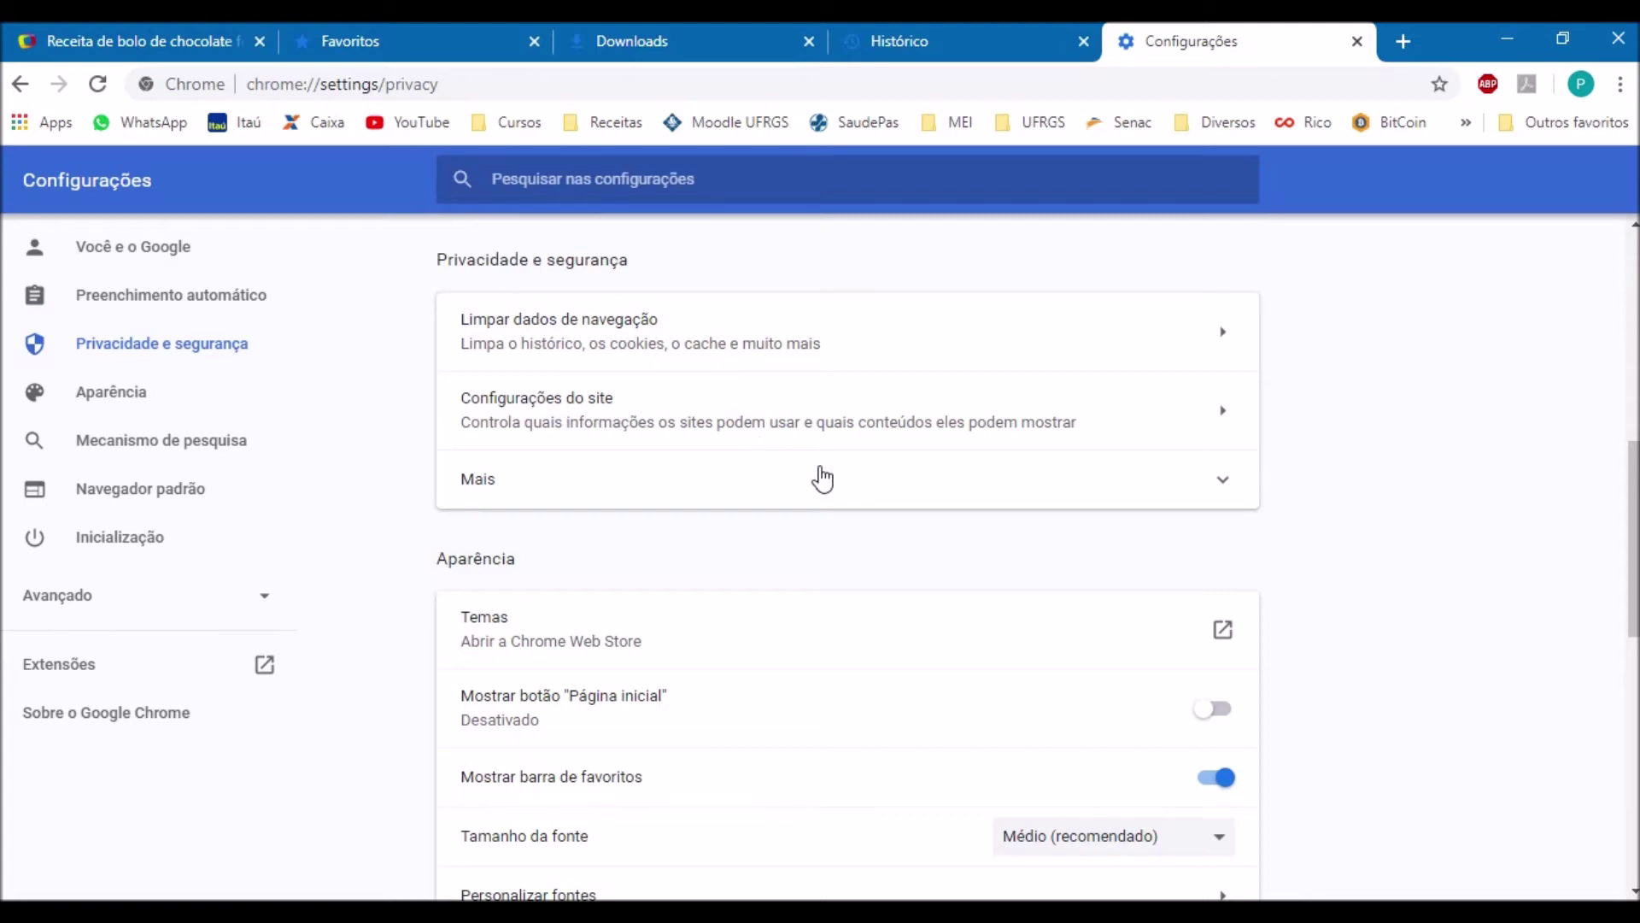
{"action": "scroll", "coordinate": [854, 462], "scroll_direction": "down", "scroll_amount": 3}
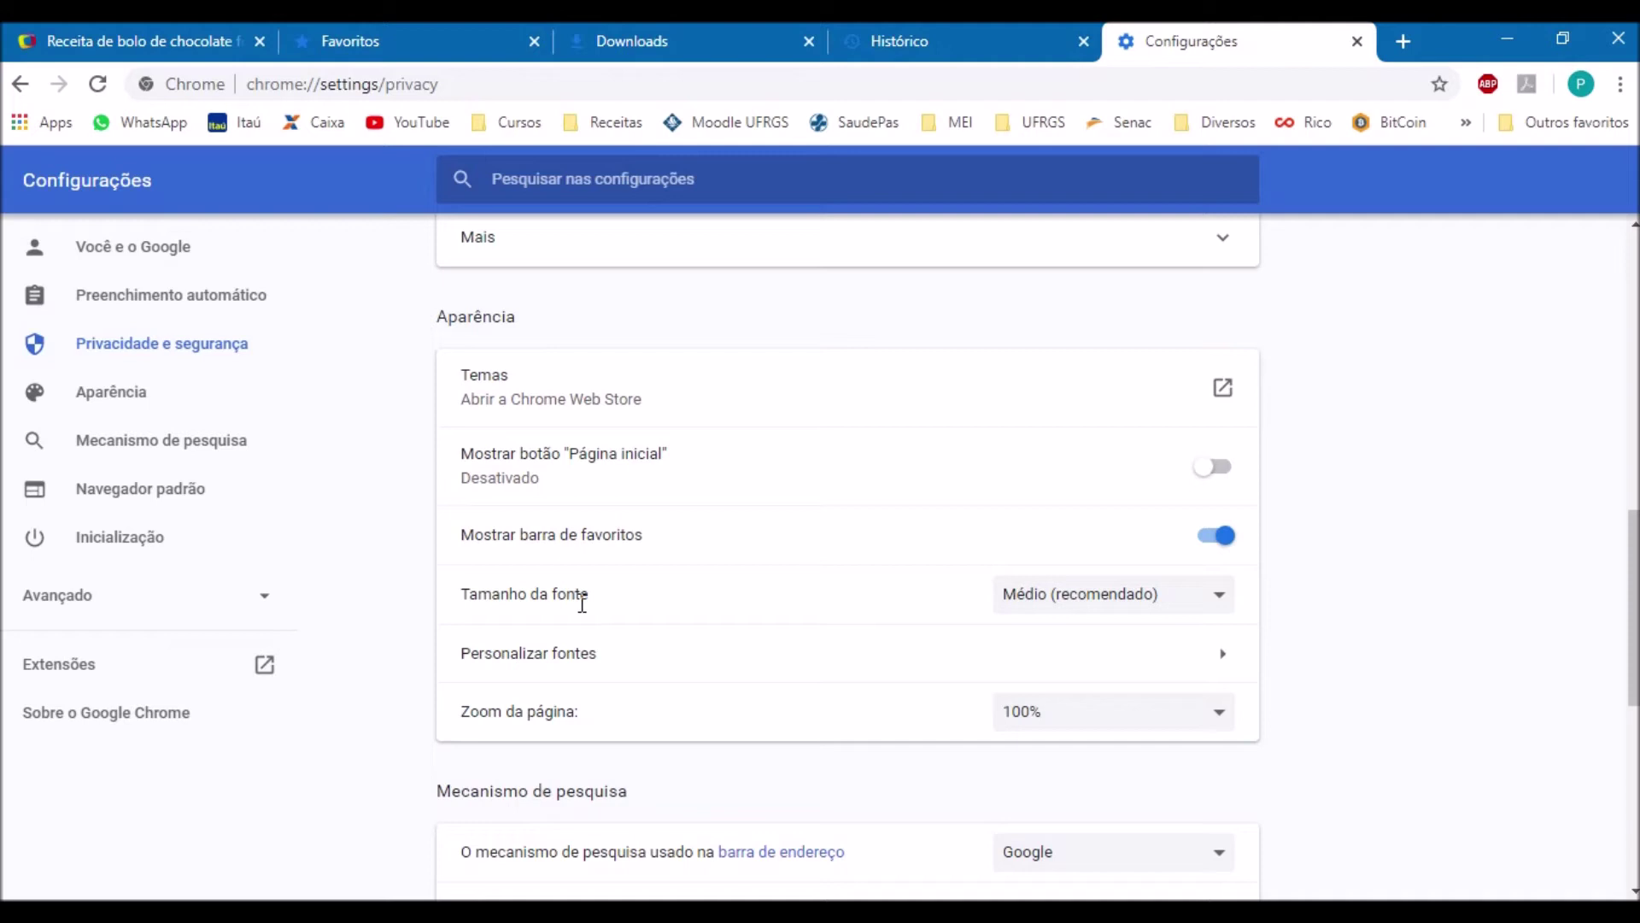
{"action": "left_click", "coordinate": [1229, 608]}
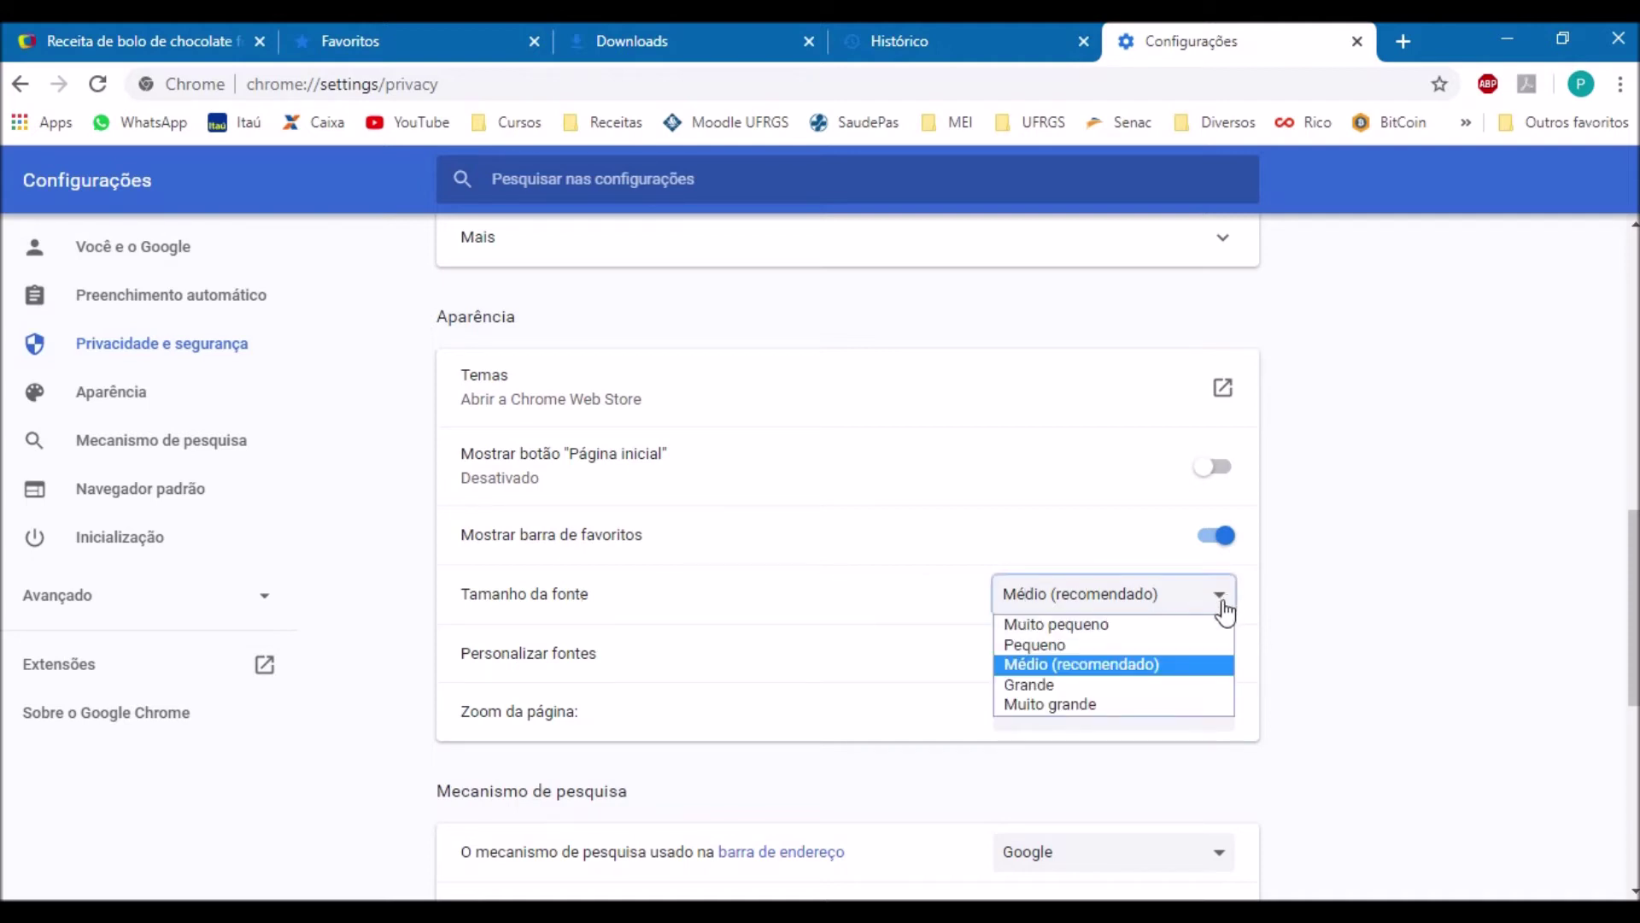
{"action": "left_click", "coordinate": [1039, 685]}
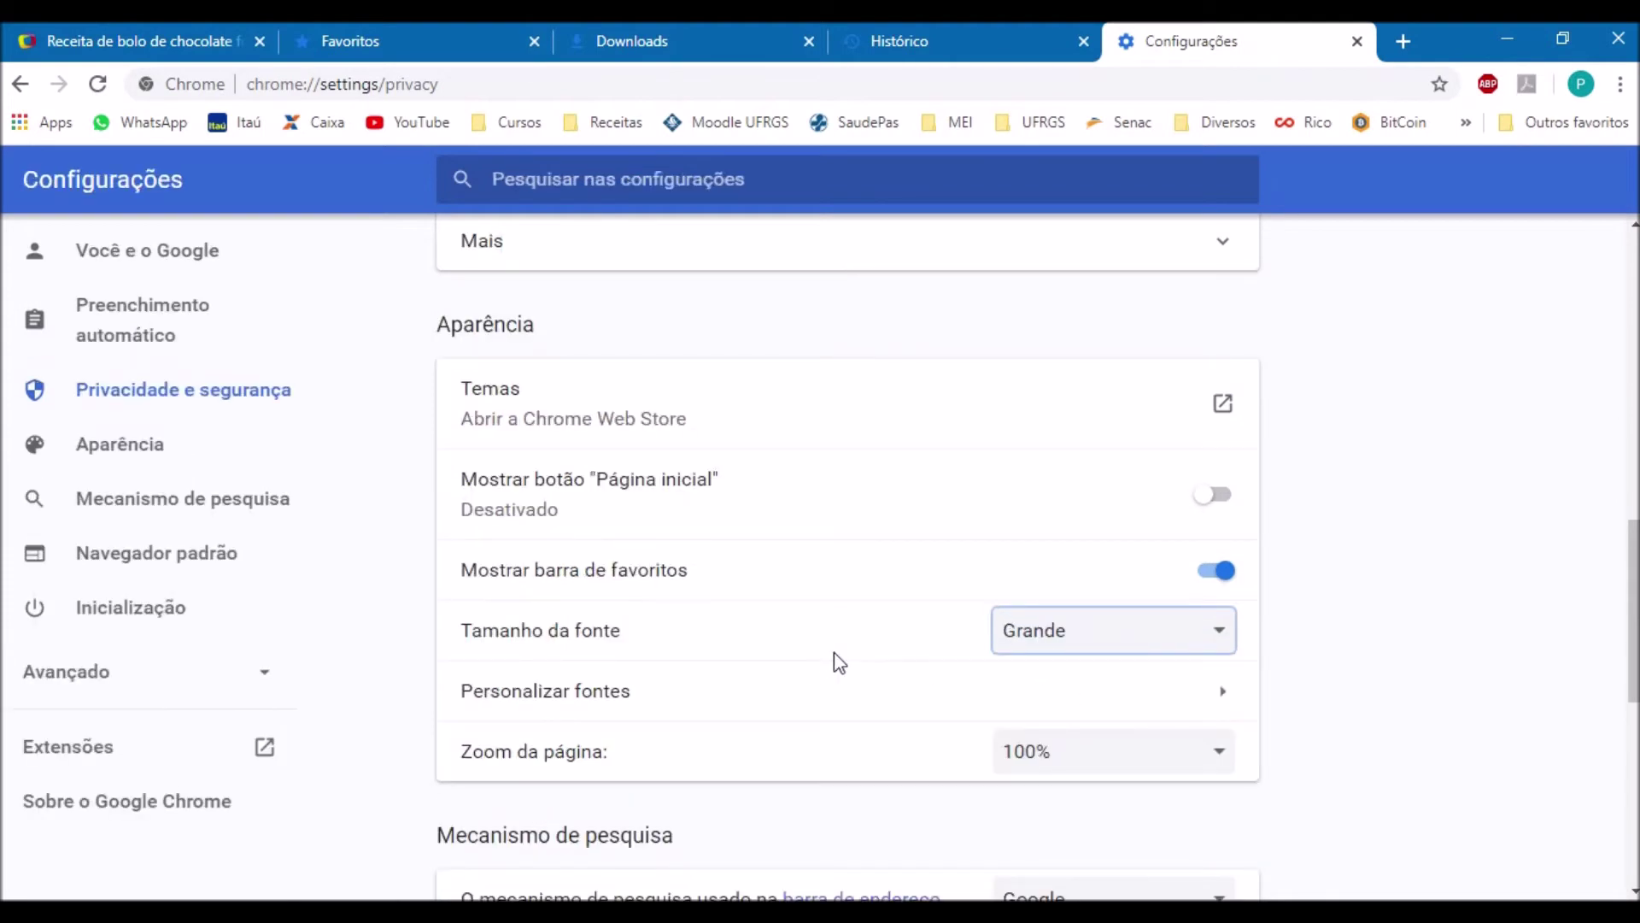
Step: Set the default page zoom to 125% in the appearance settings
{"action": "scroll", "coordinate": [780, 725], "scroll_direction": "down", "scroll_amount": 3}
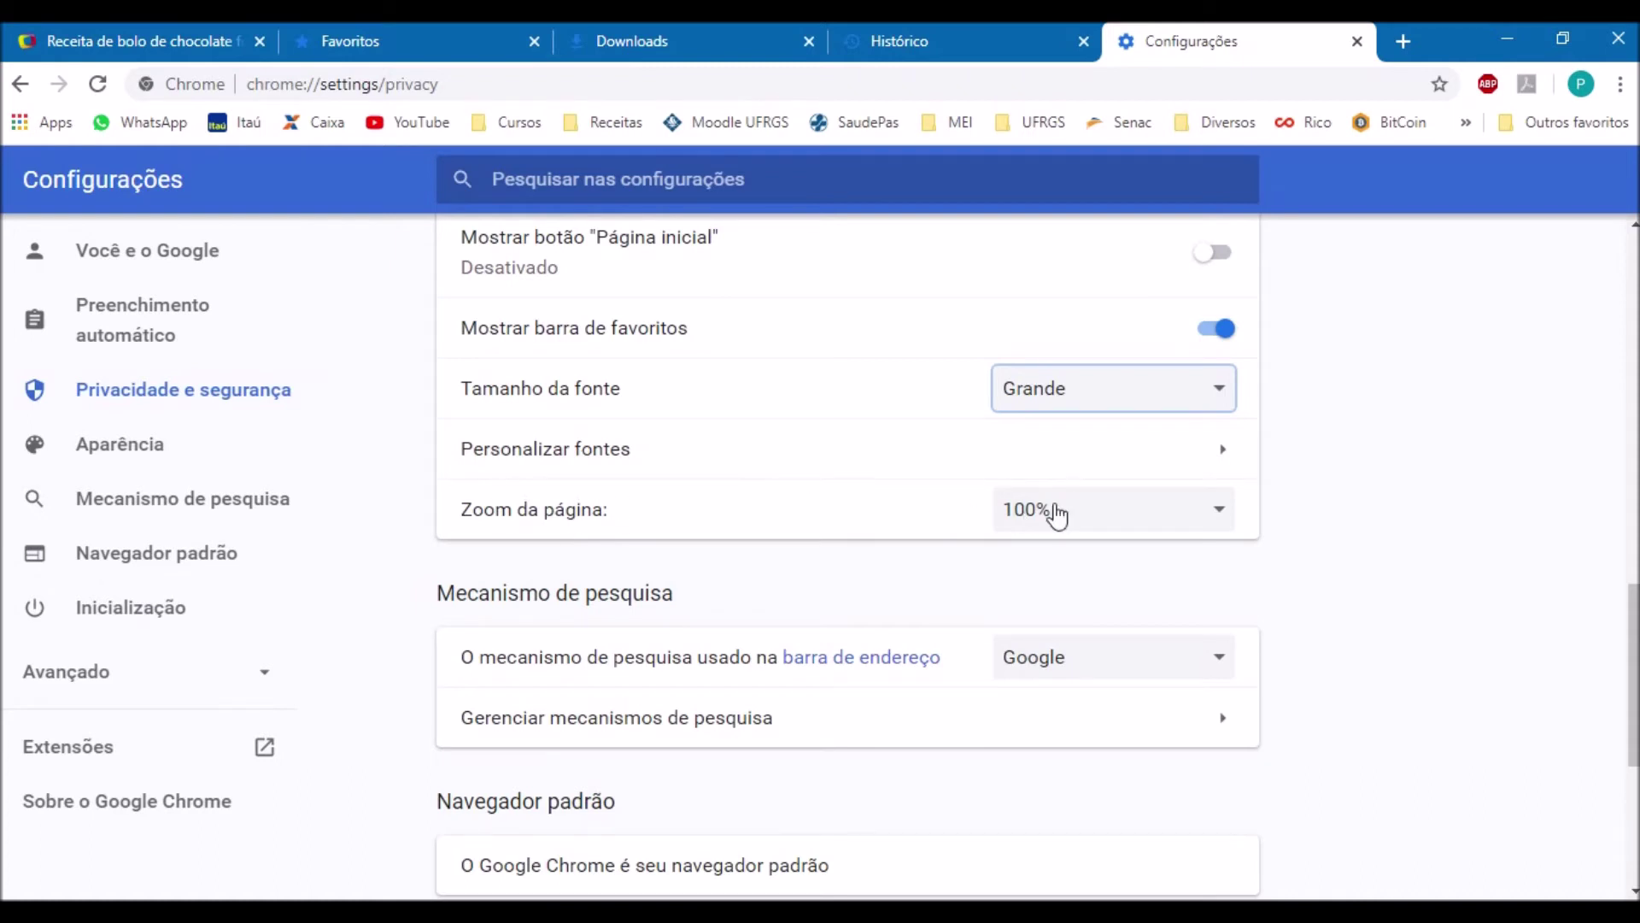
{"action": "left_click", "coordinate": [1223, 516]}
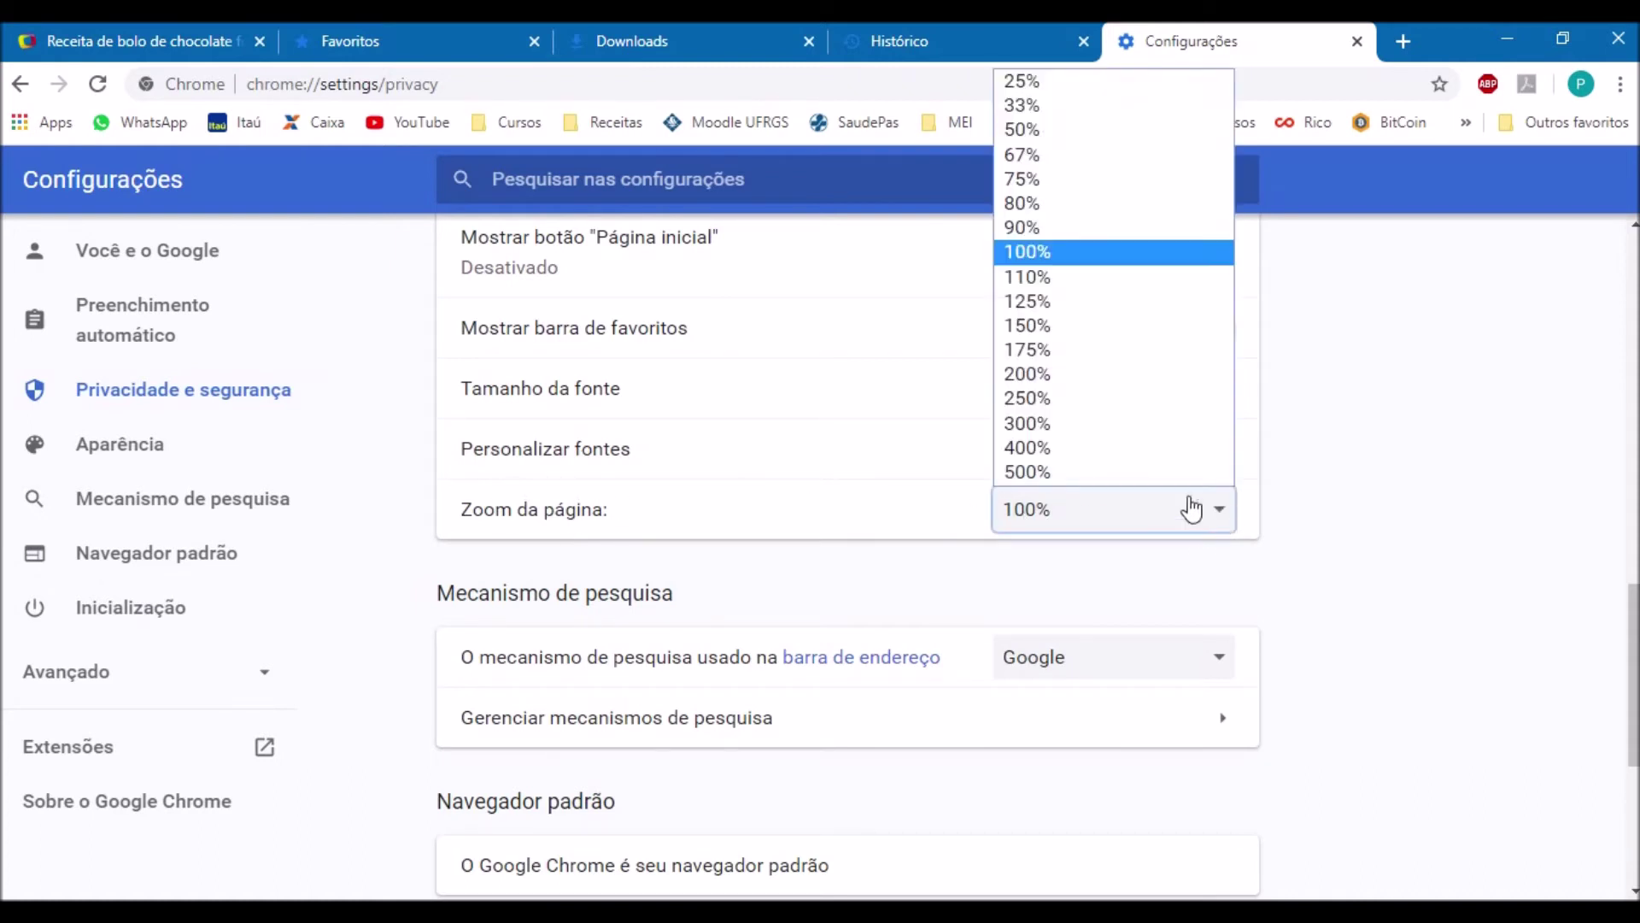
{"action": "left_click", "coordinate": [1043, 303]}
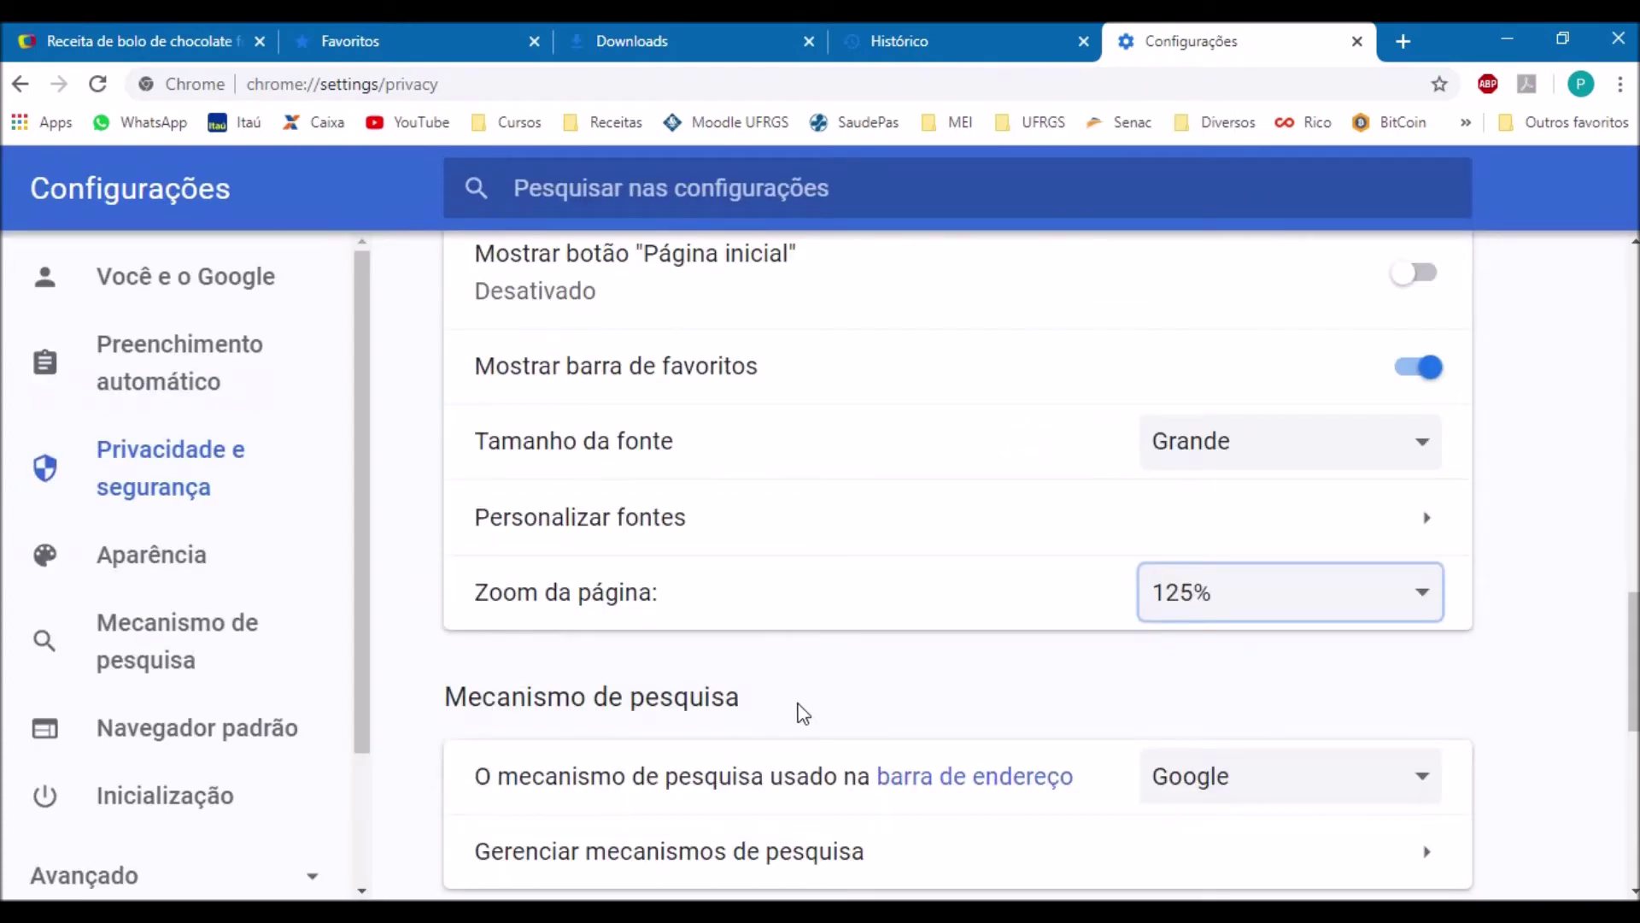
Step: View the search engines available for the address bar
{"action": "scroll", "coordinate": [1269, 658], "scroll_direction": "down", "scroll_amount": 2}
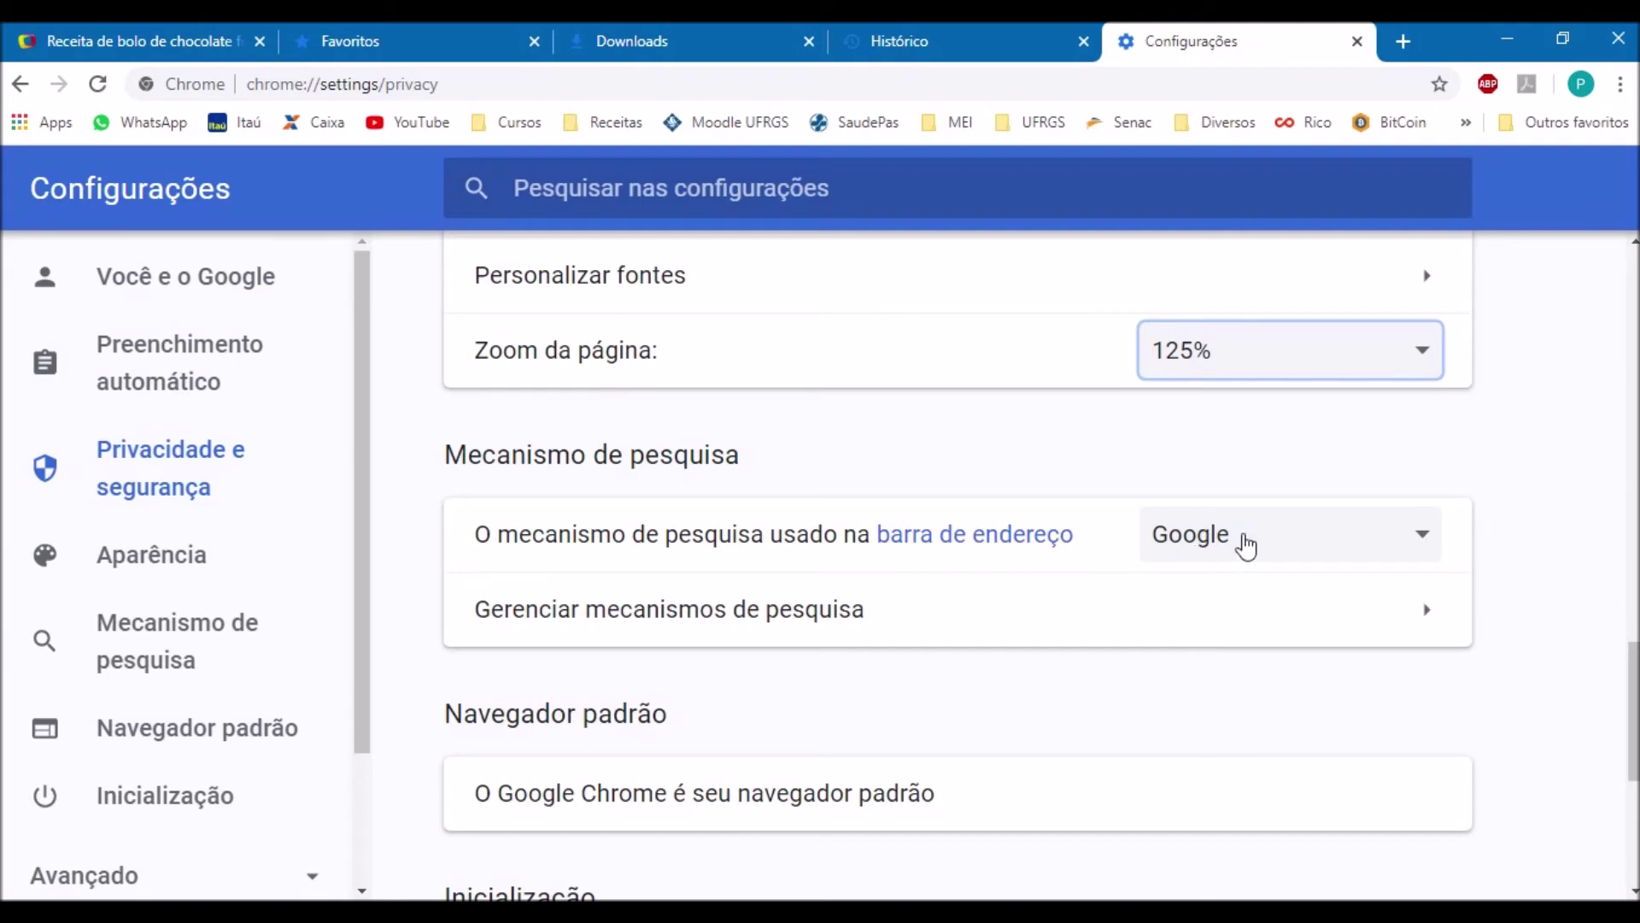
{"action": "left_click", "coordinate": [1424, 539]}
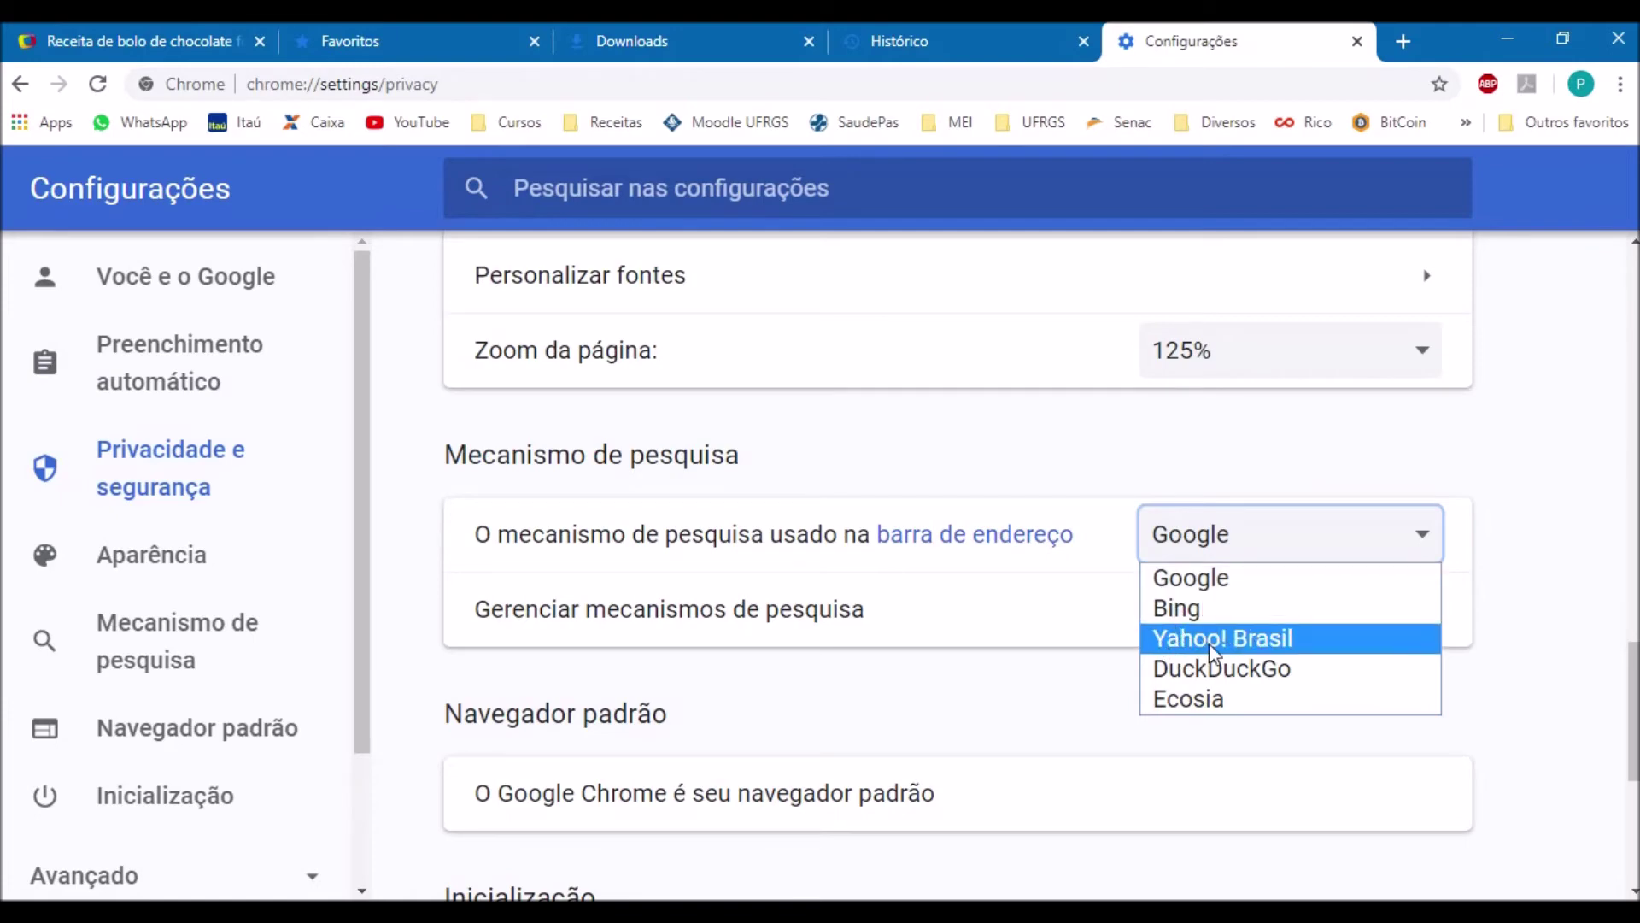
{"action": "left_click", "coordinate": [1364, 525]}
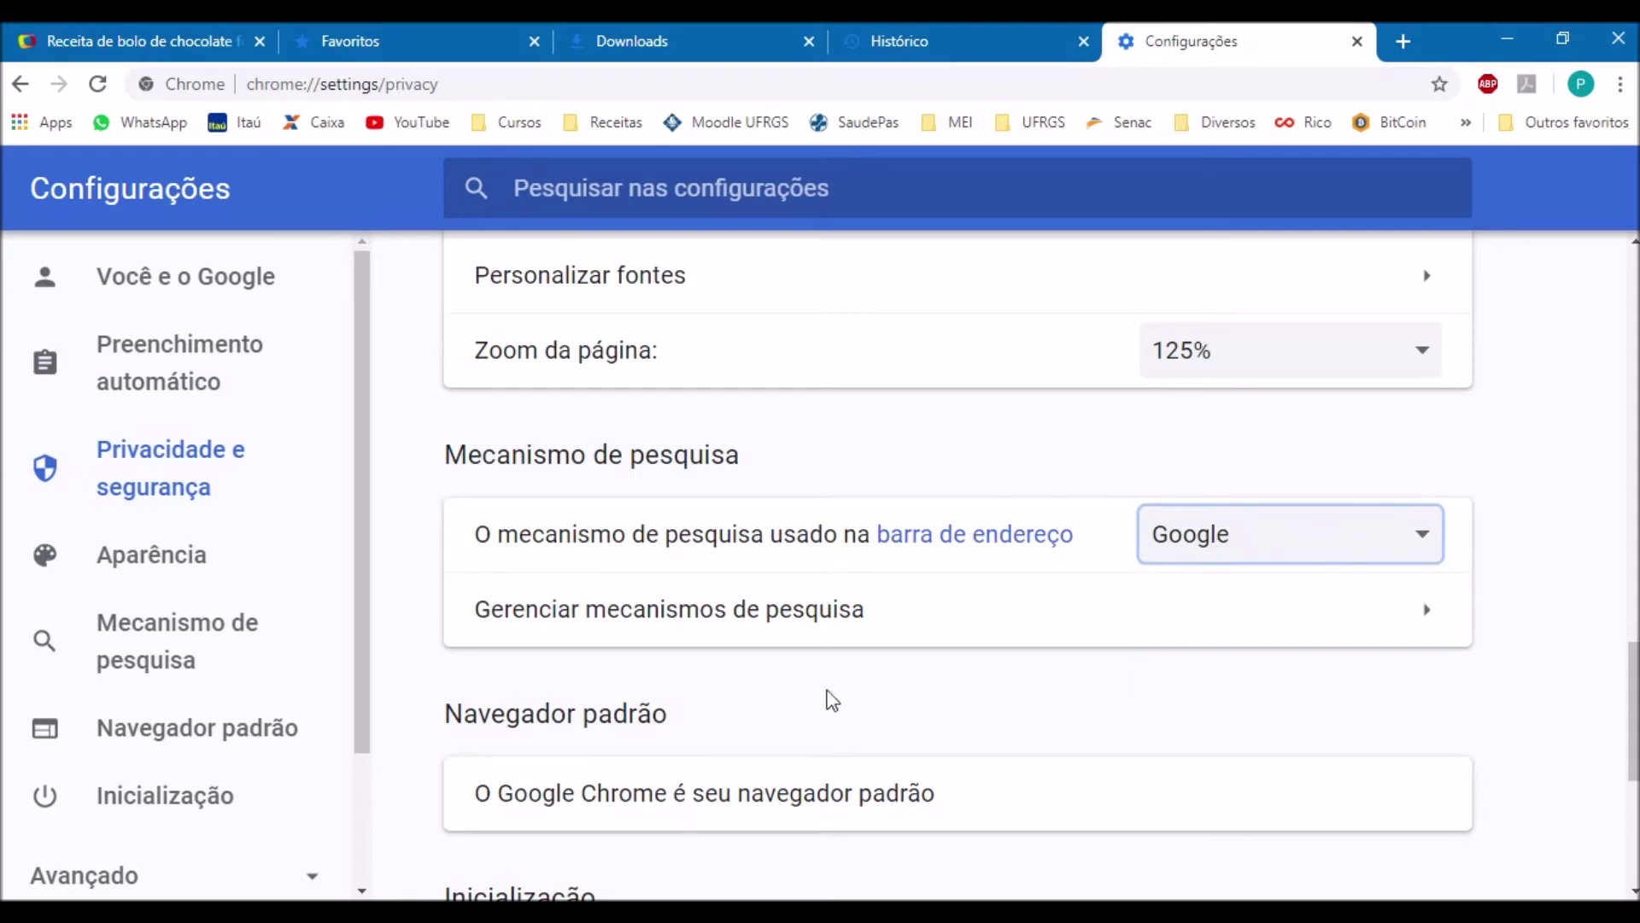
Step: Set startup to open a specific page or set of pages, and view the new page entry form without adding a URL
{"action": "scroll", "coordinate": [769, 679], "scroll_direction": "down", "scroll_amount": 4}
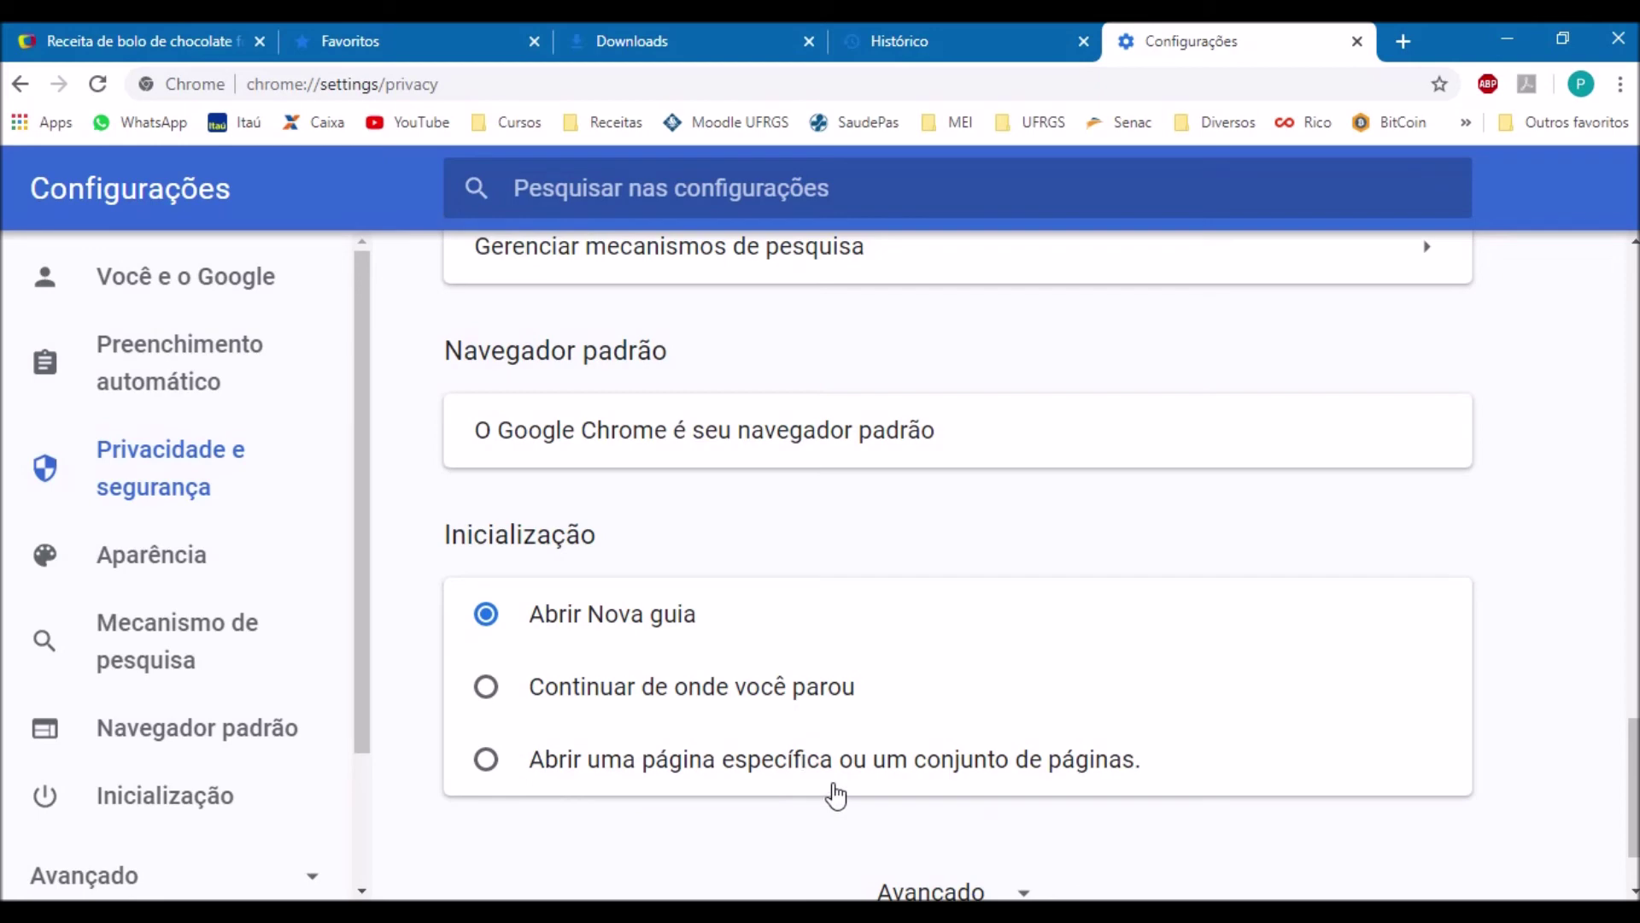
{"action": "left_click", "coordinate": [488, 760]}
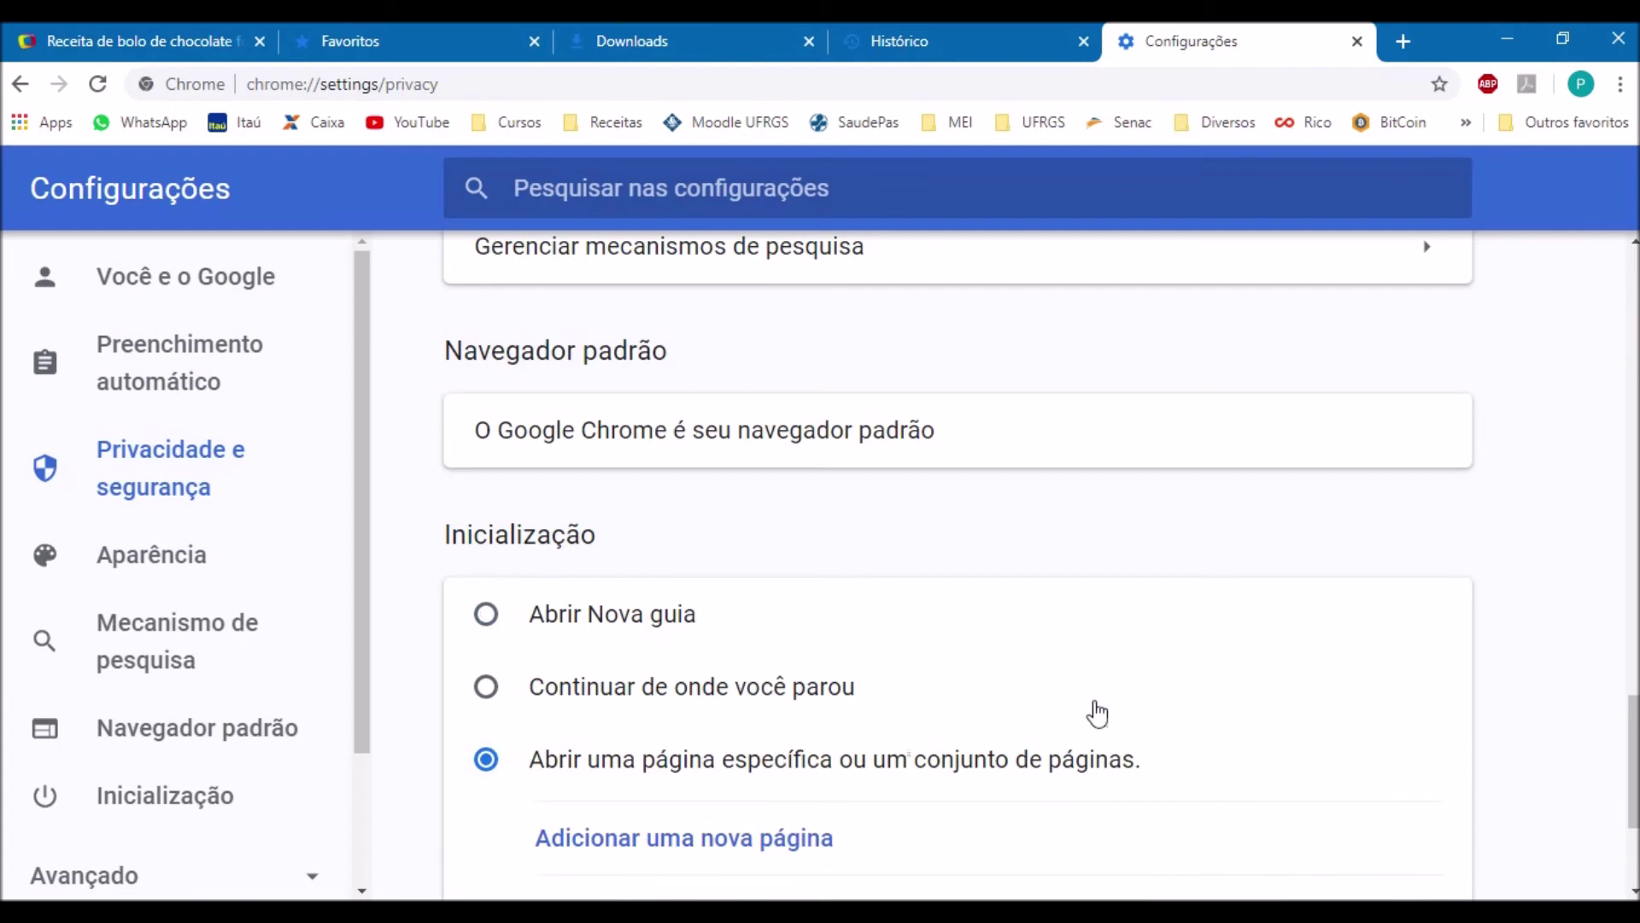
{"action": "scroll", "coordinate": [1238, 689], "scroll_direction": "down", "scroll_amount": 3}
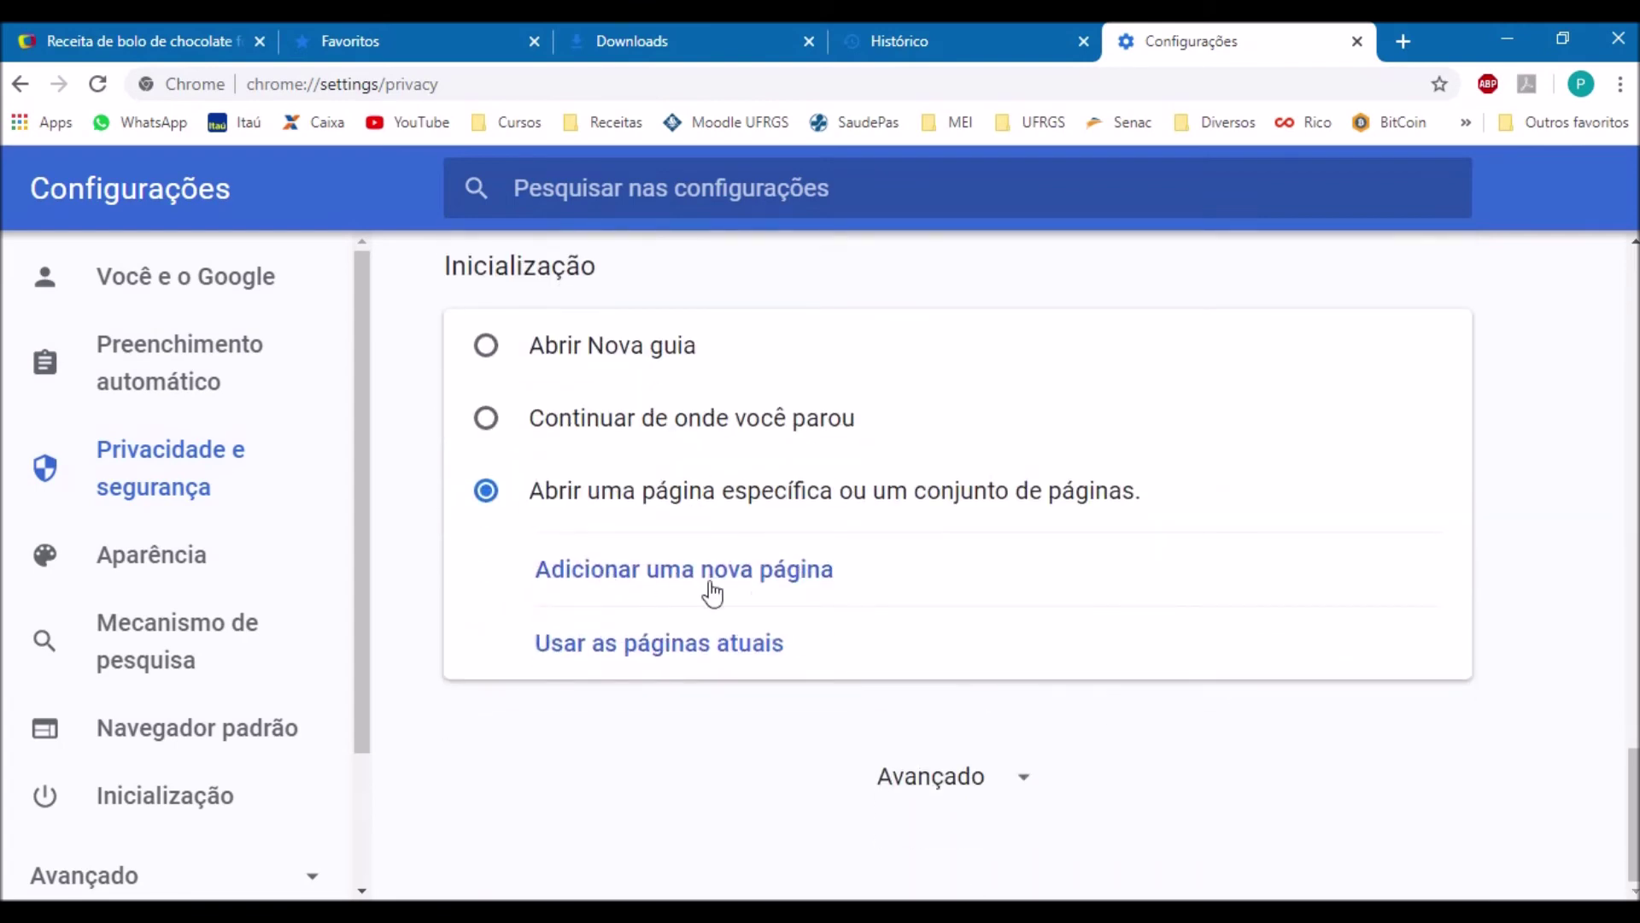
{"action": "left_click", "coordinate": [816, 571]}
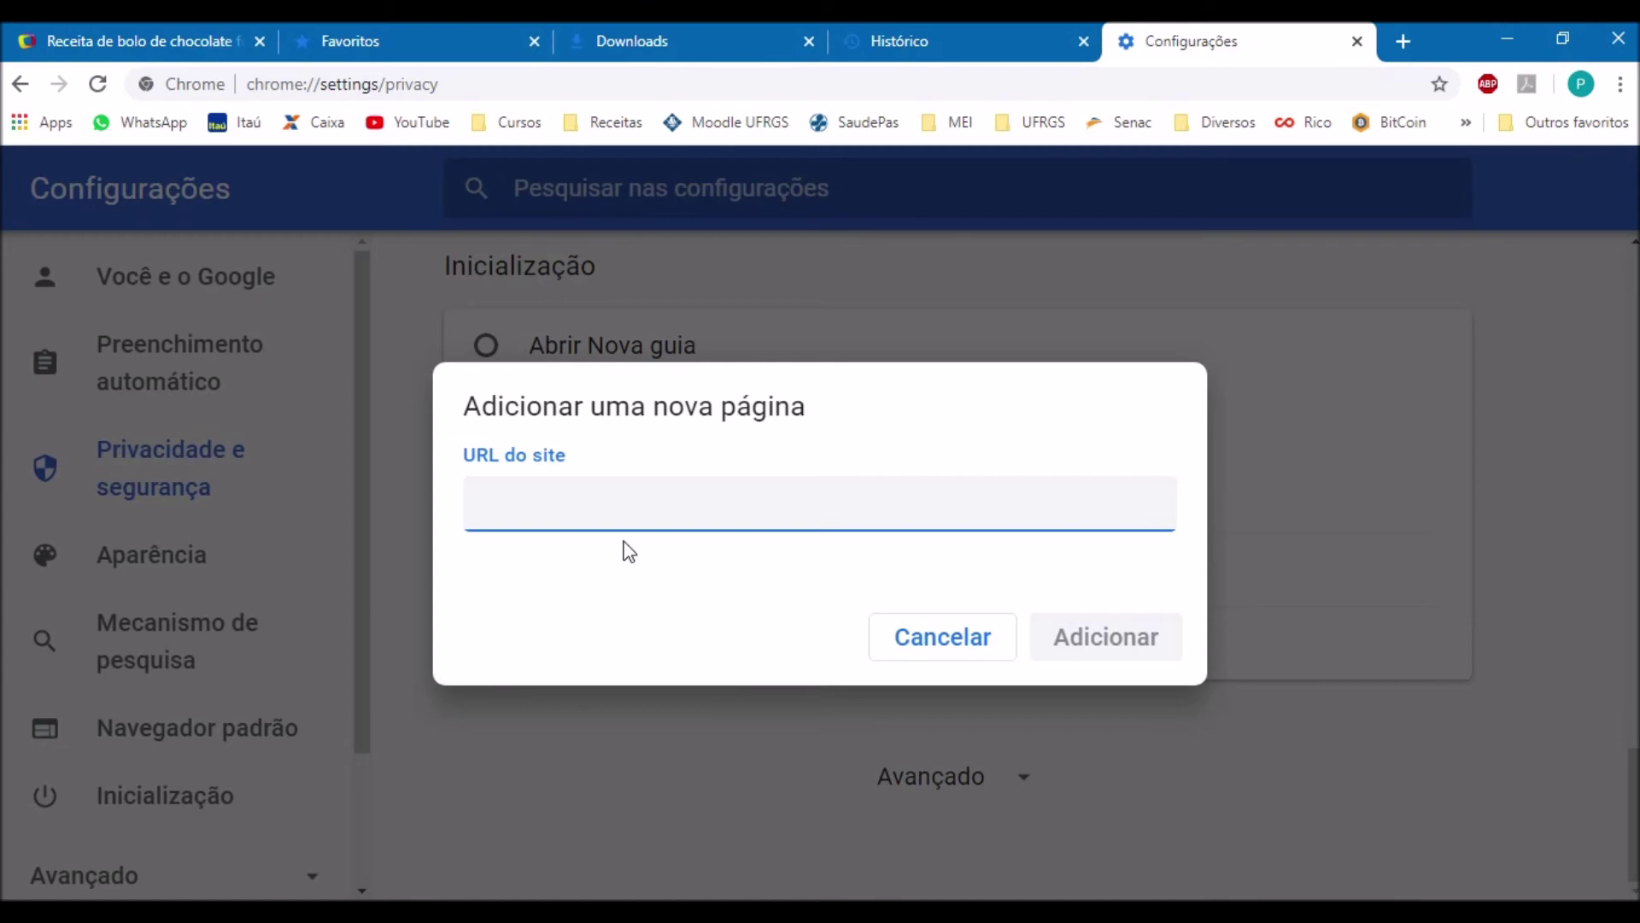
{"action": "left_click", "coordinate": [979, 640]}
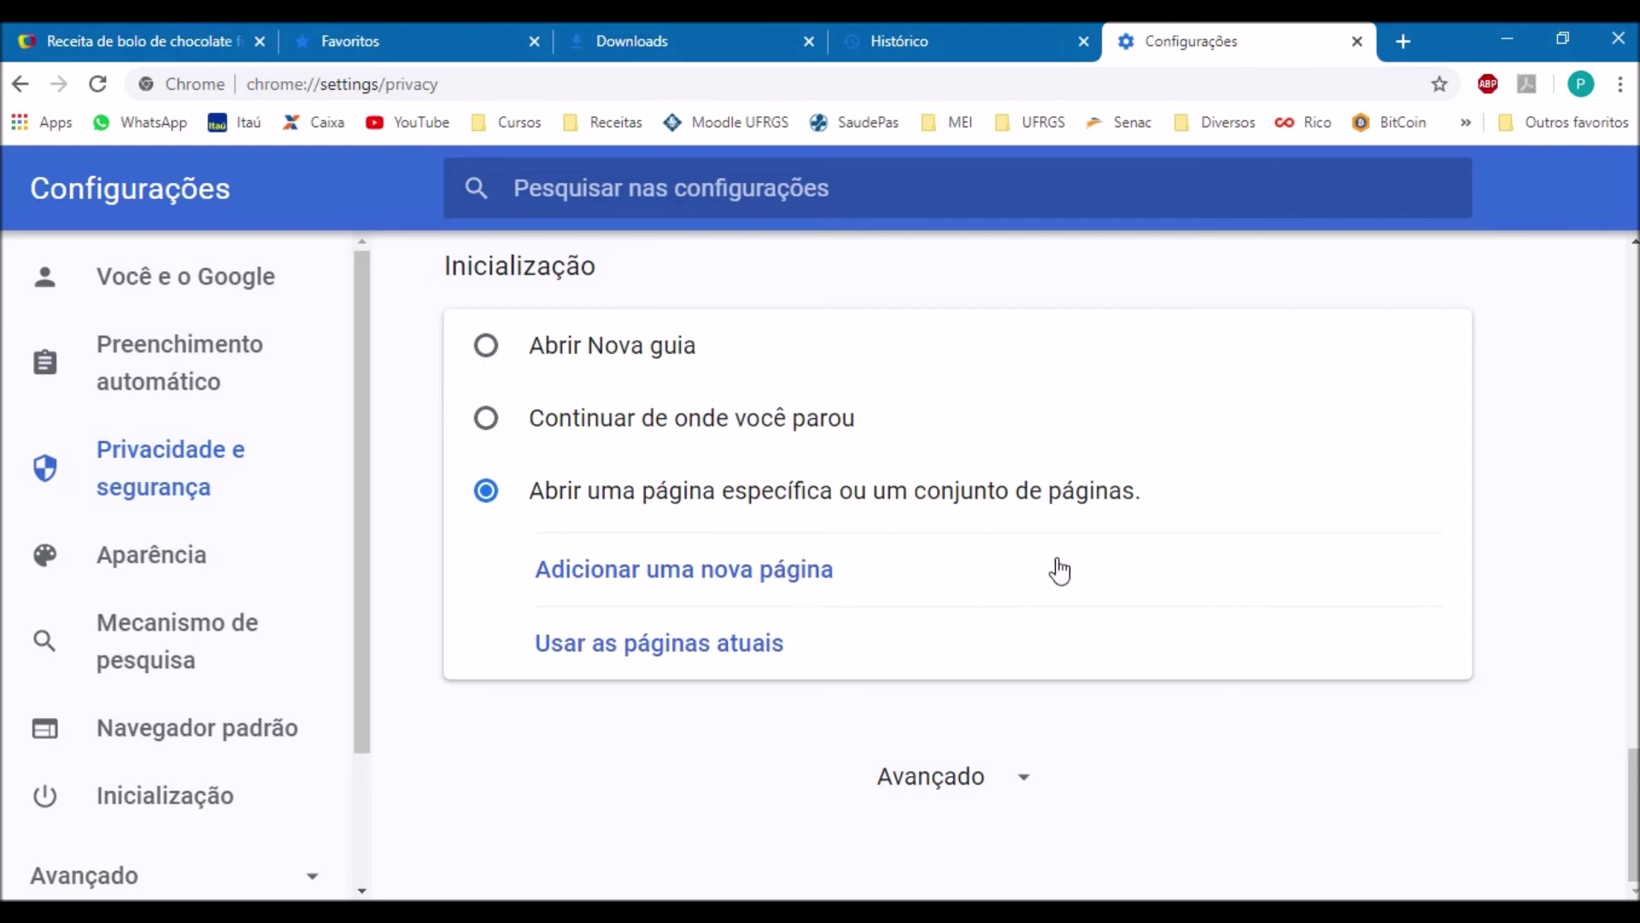
Step: Expand the advanced settings and change the download location to the Área de Trabalho folder
{"action": "left_click", "coordinate": [972, 781]}
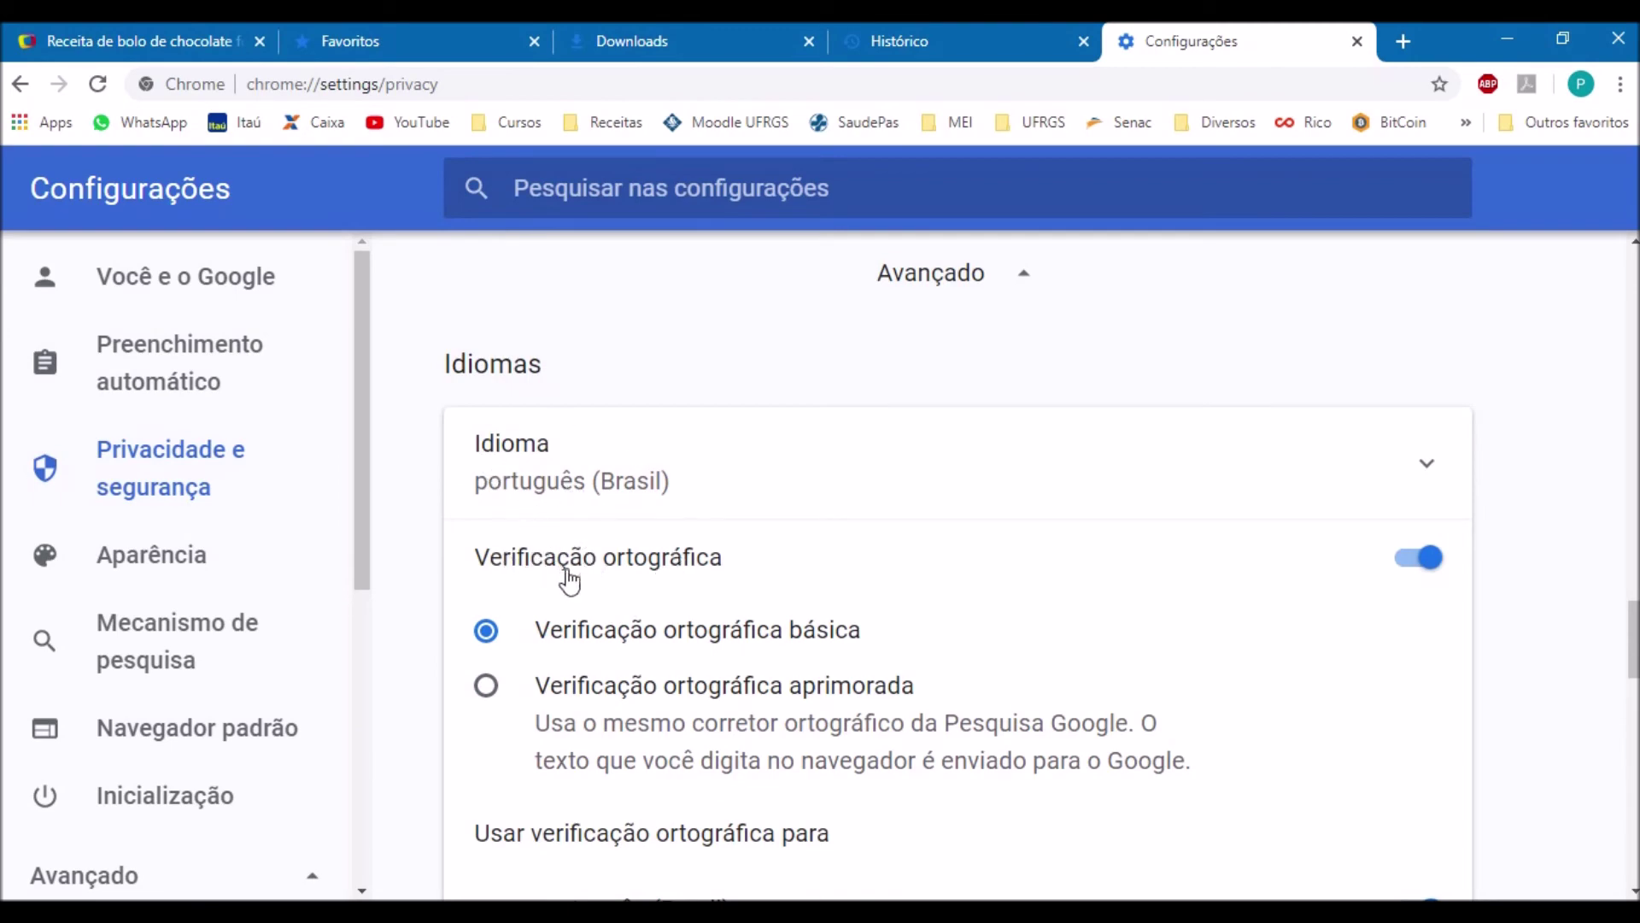
{"action": "scroll", "coordinate": [671, 615], "scroll_direction": "down", "scroll_amount": 6}
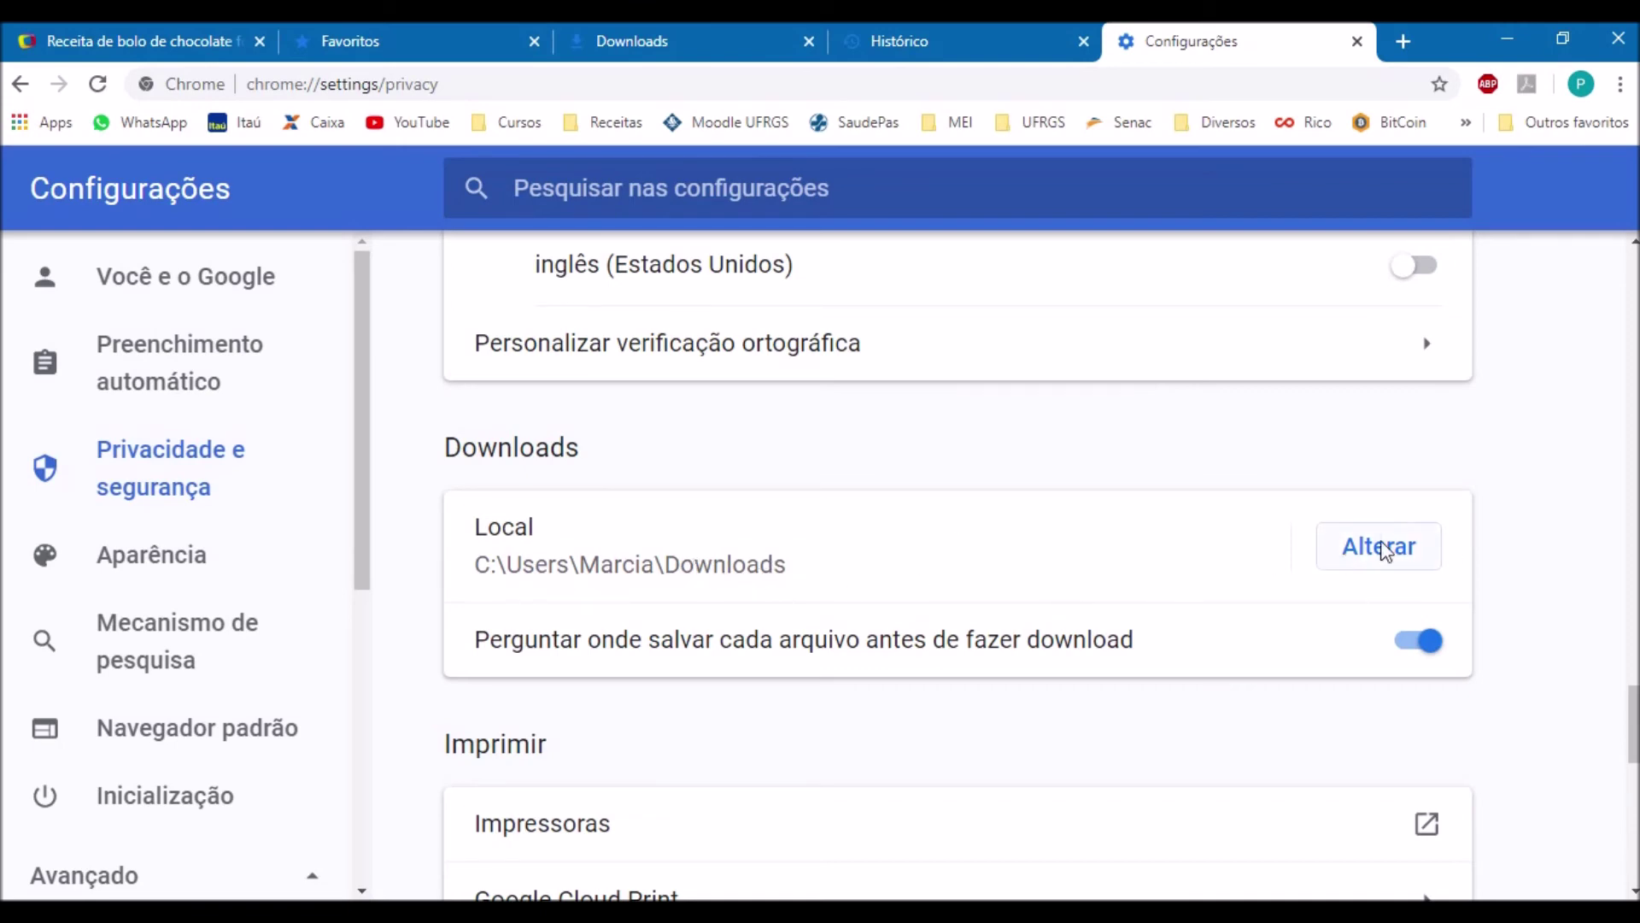
{"action": "left_click", "coordinate": [1410, 555]}
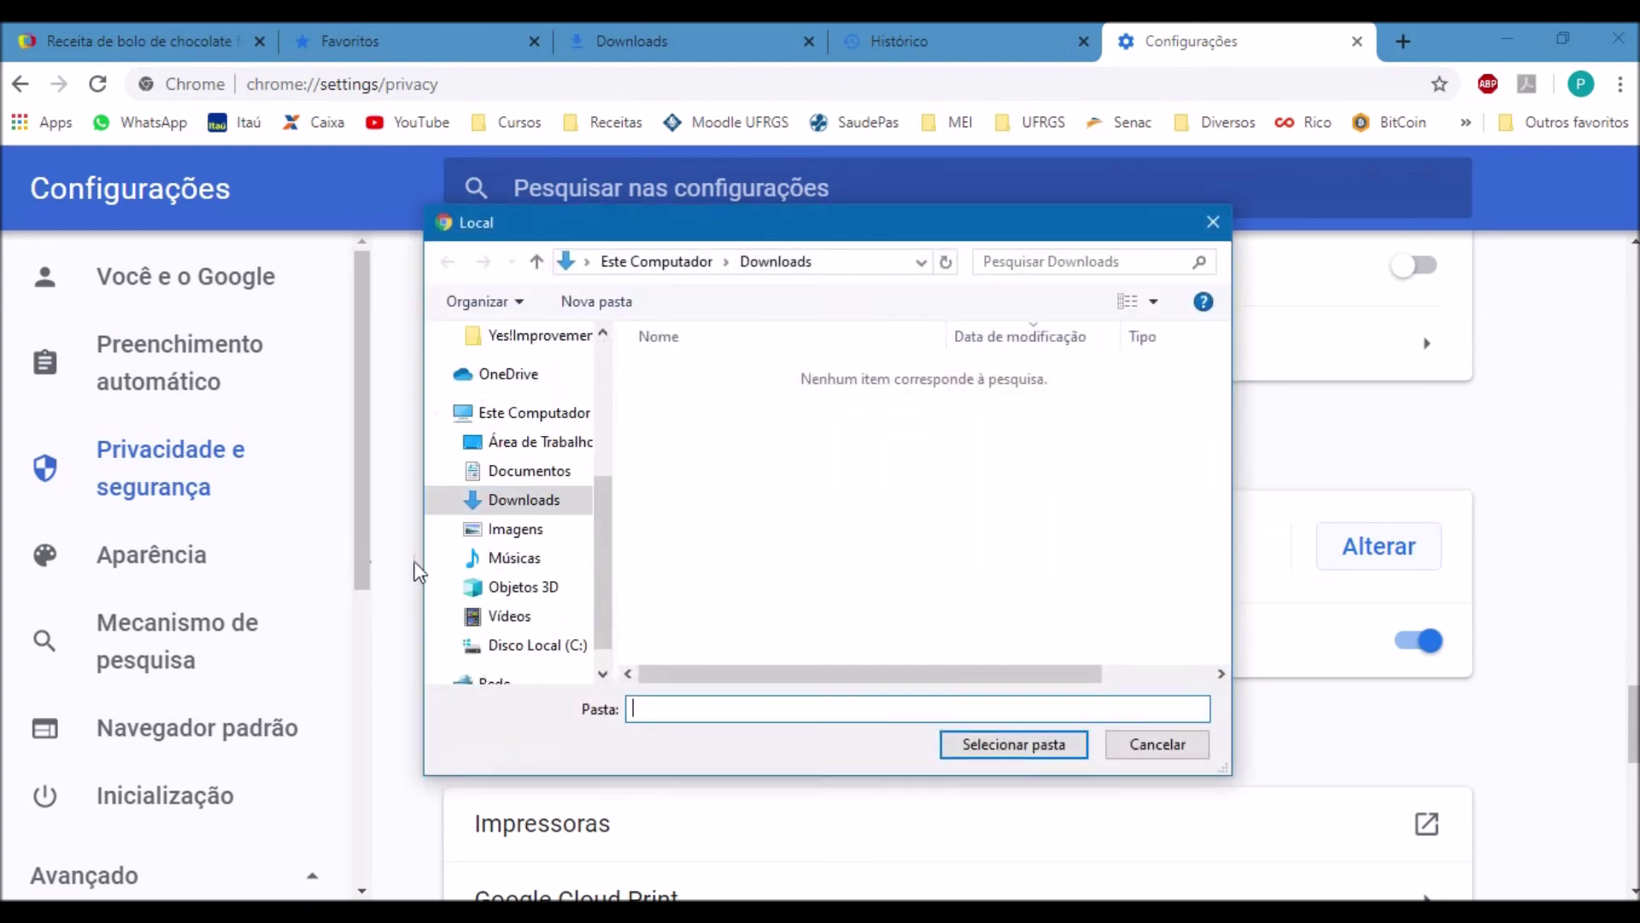
{"action": "scroll", "coordinate": [611, 553], "scroll_direction": "up", "scroll_amount": 3}
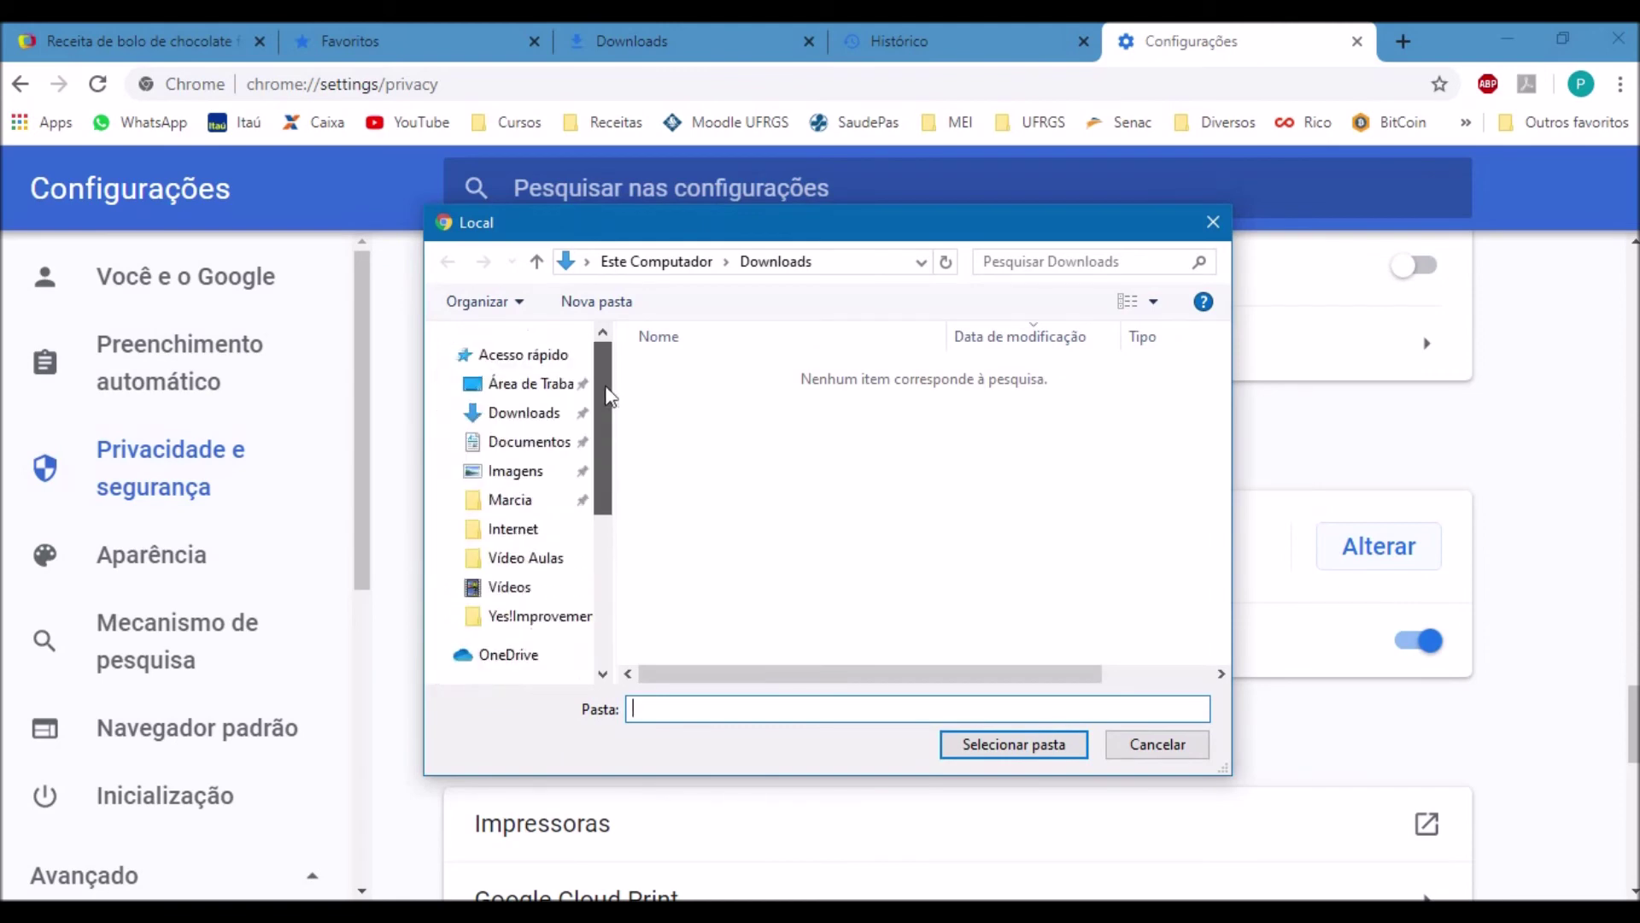
{"action": "left_click", "coordinate": [522, 388]}
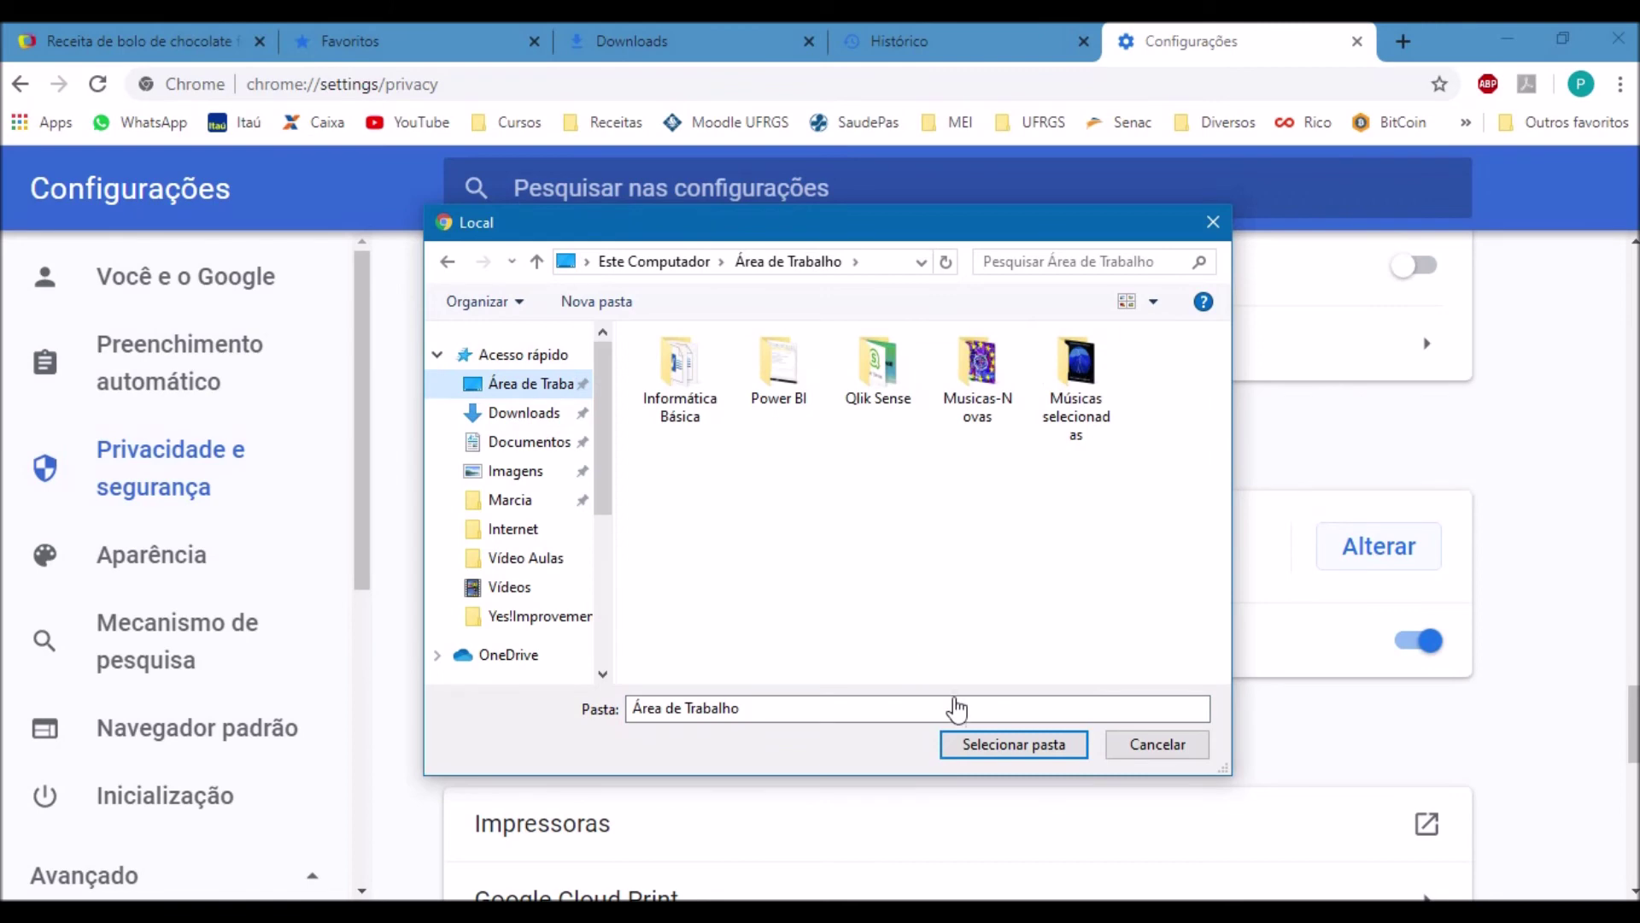
{"action": "left_click", "coordinate": [1060, 748]}
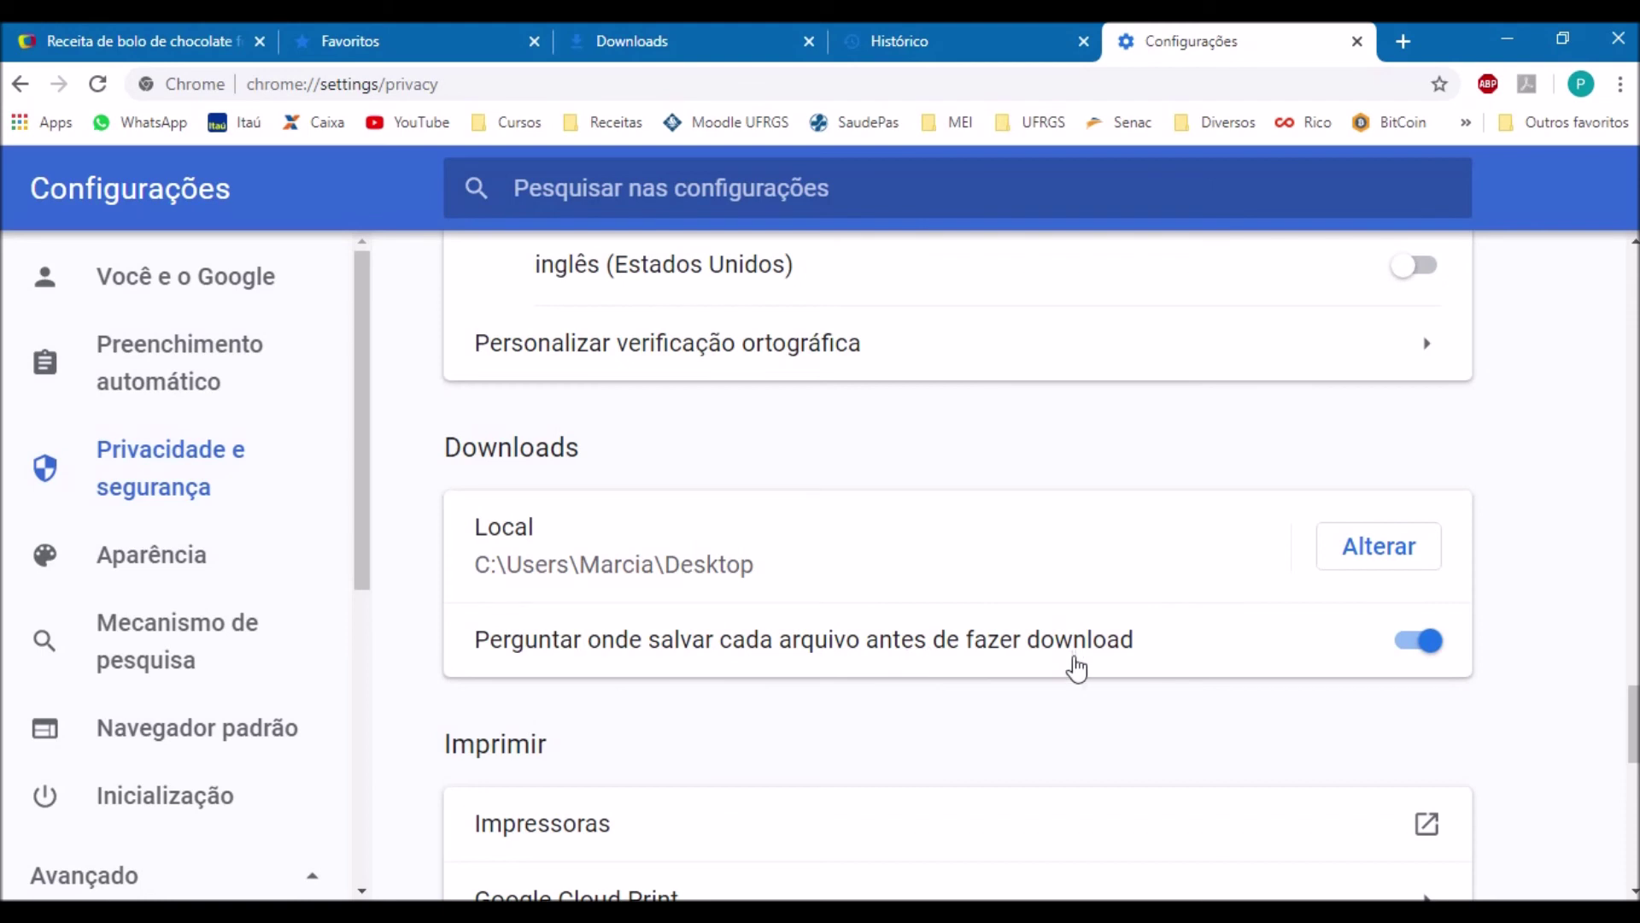
Step: Turn off the option to ask where to save each file before downloading, and turn it back on
{"action": "left_click", "coordinate": [1411, 649]}
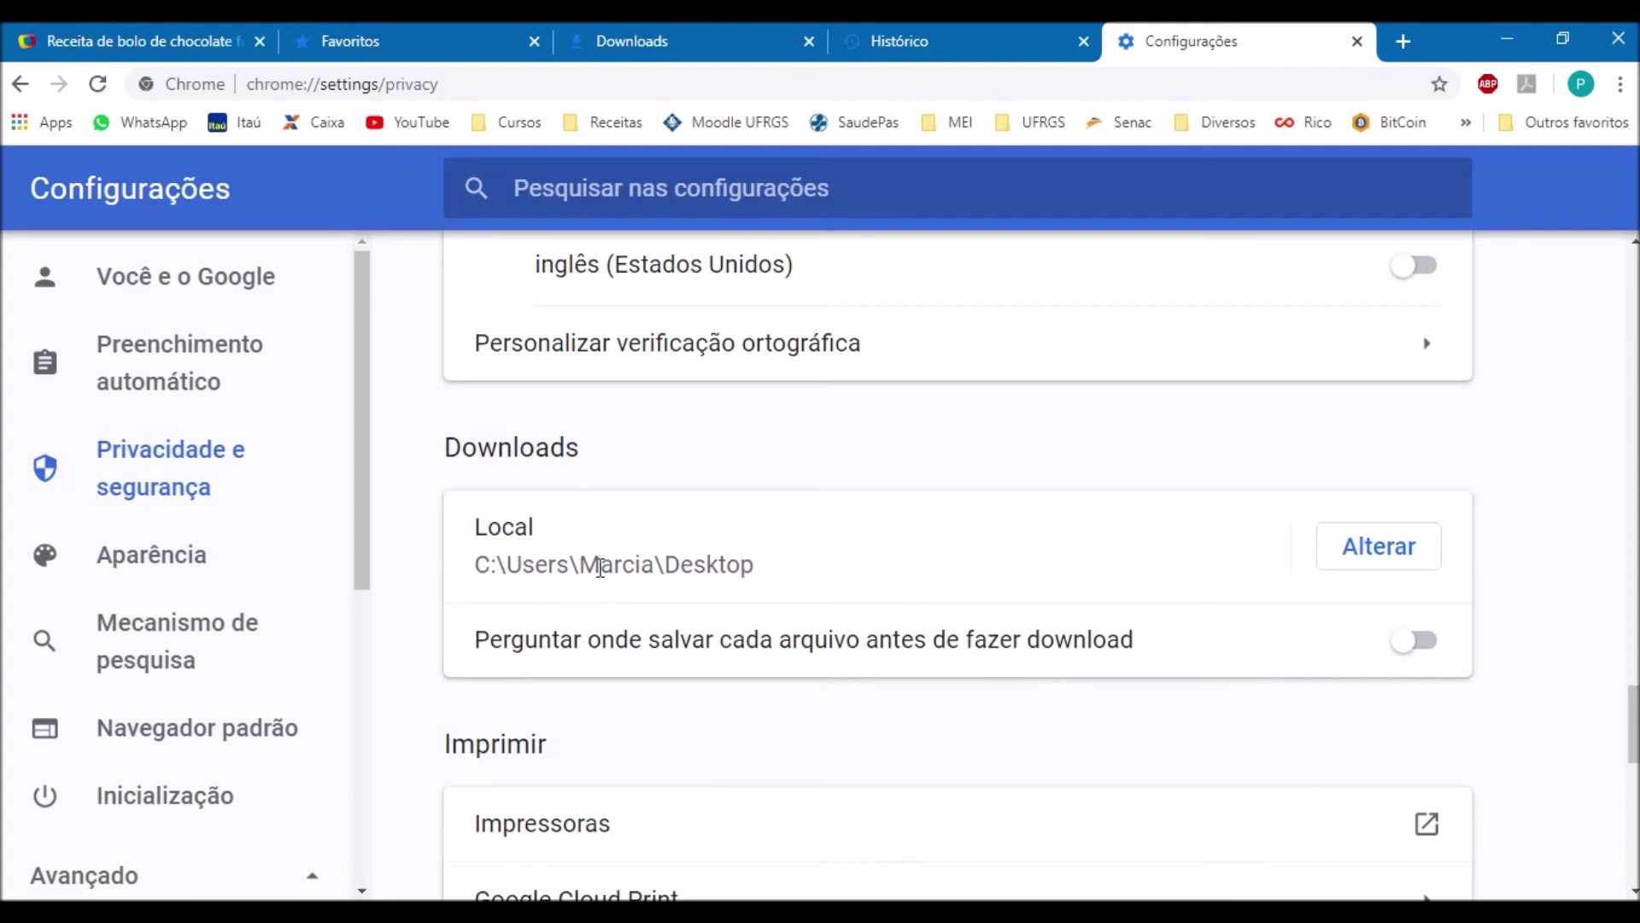
{"action": "left_click", "coordinate": [1432, 649]}
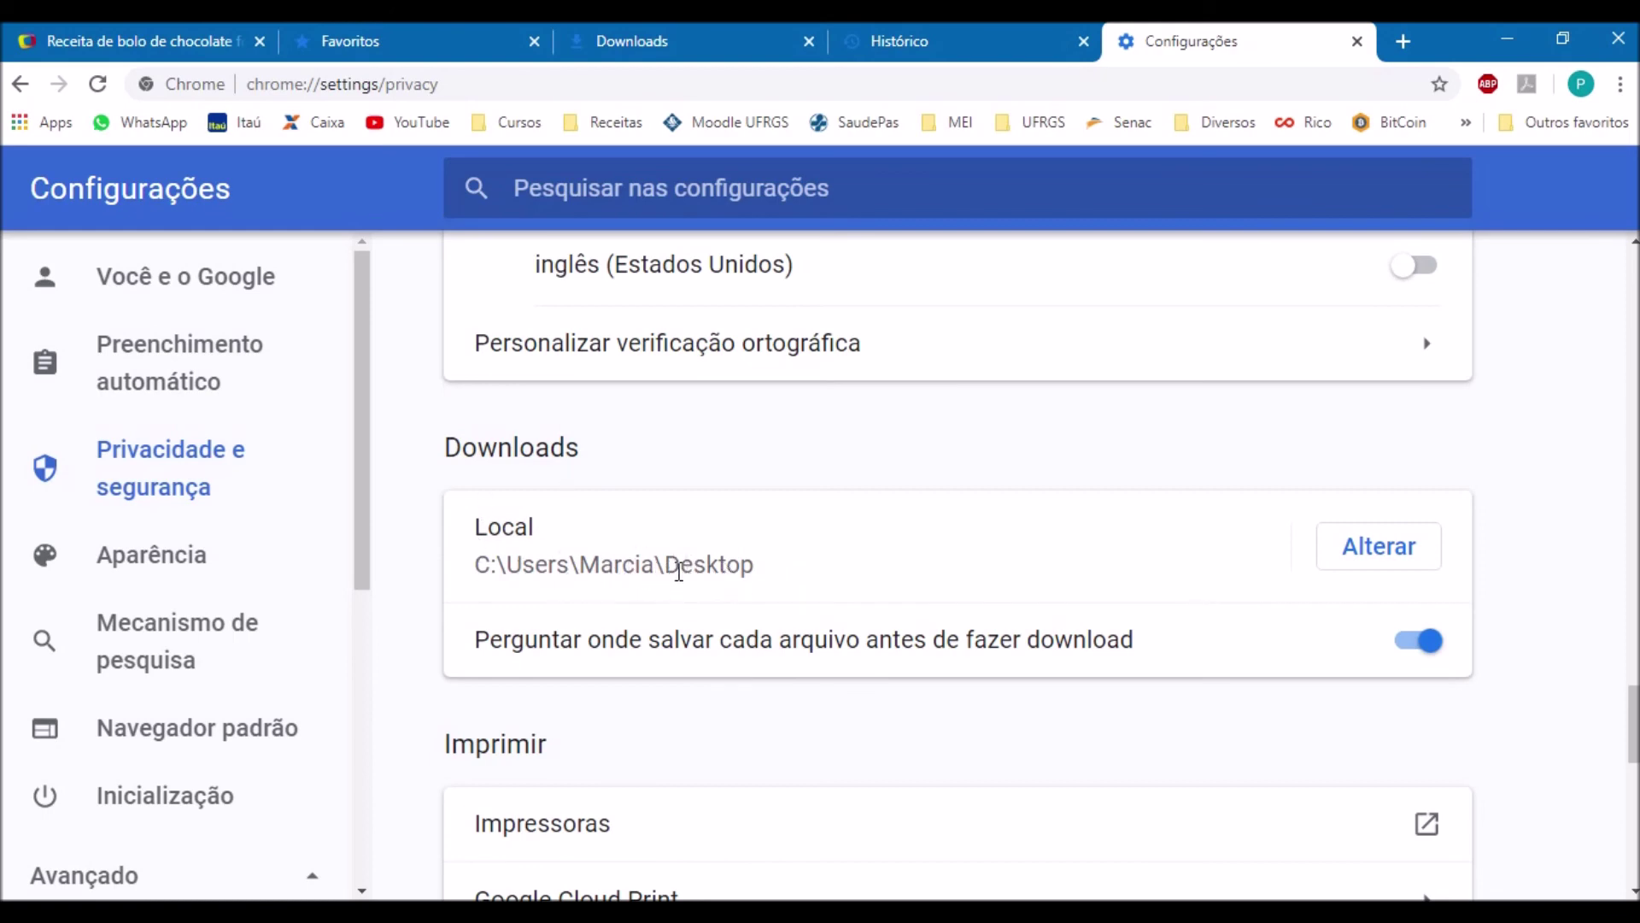
Step: Examine the advanced settings for printing, accessibility, system, and reset and cleanup
{"action": "scroll", "coordinate": [803, 589], "scroll_direction": "down", "scroll_amount": 4}
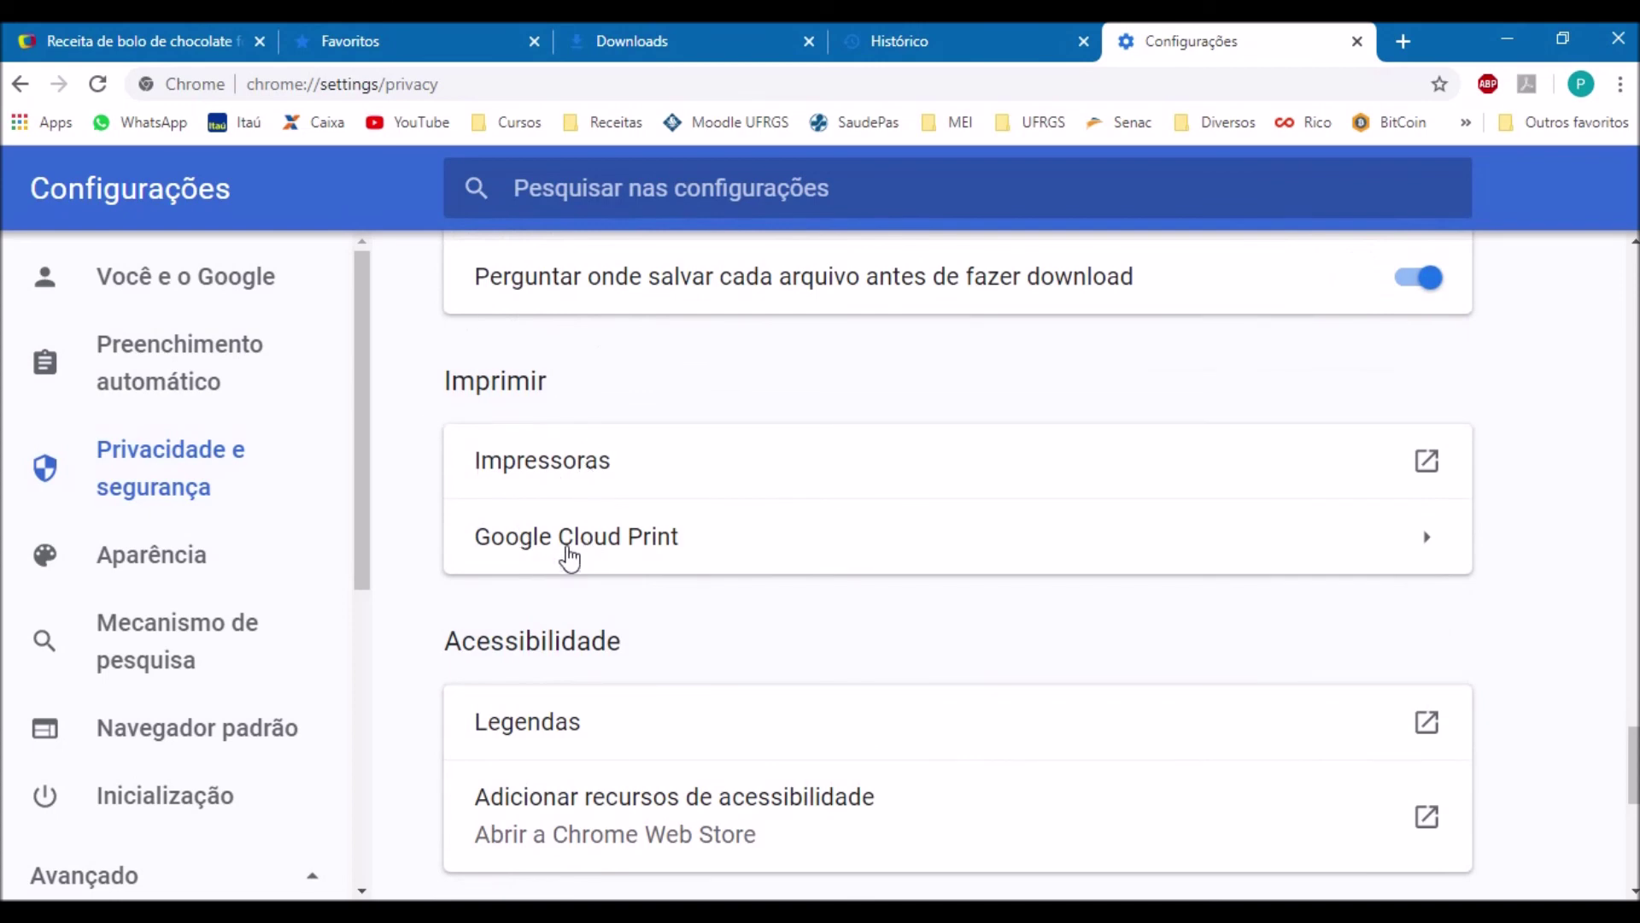
{"action": "scroll", "coordinate": [755, 621], "scroll_direction": "down", "scroll_amount": 4}
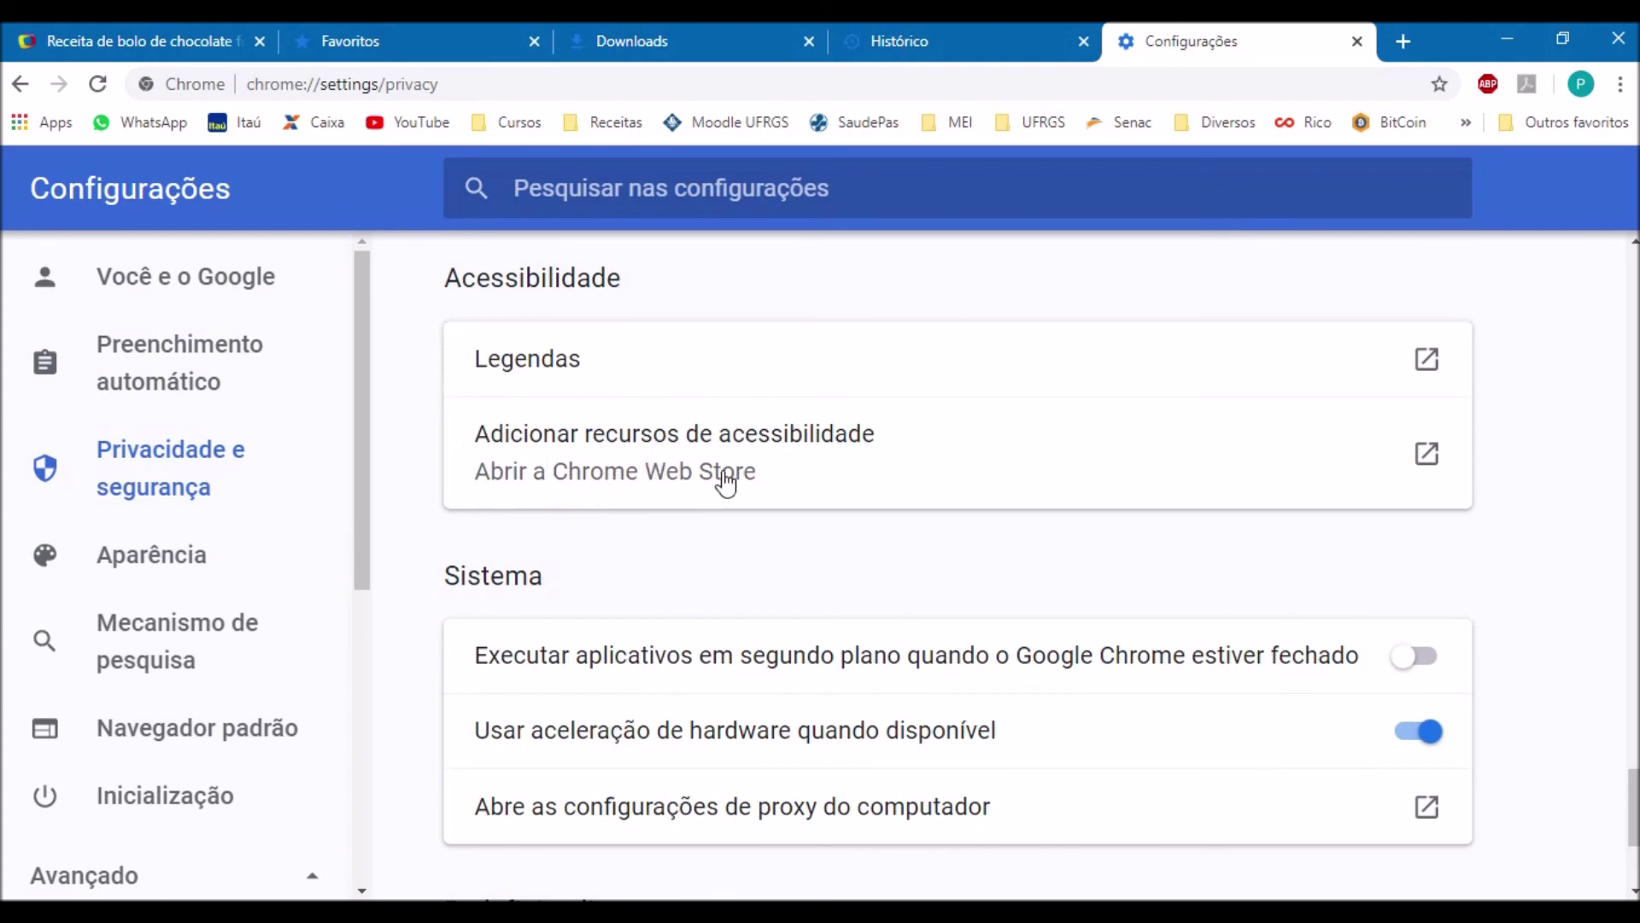
{"action": "scroll", "coordinate": [700, 603], "scroll_direction": "down", "scroll_amount": 2}
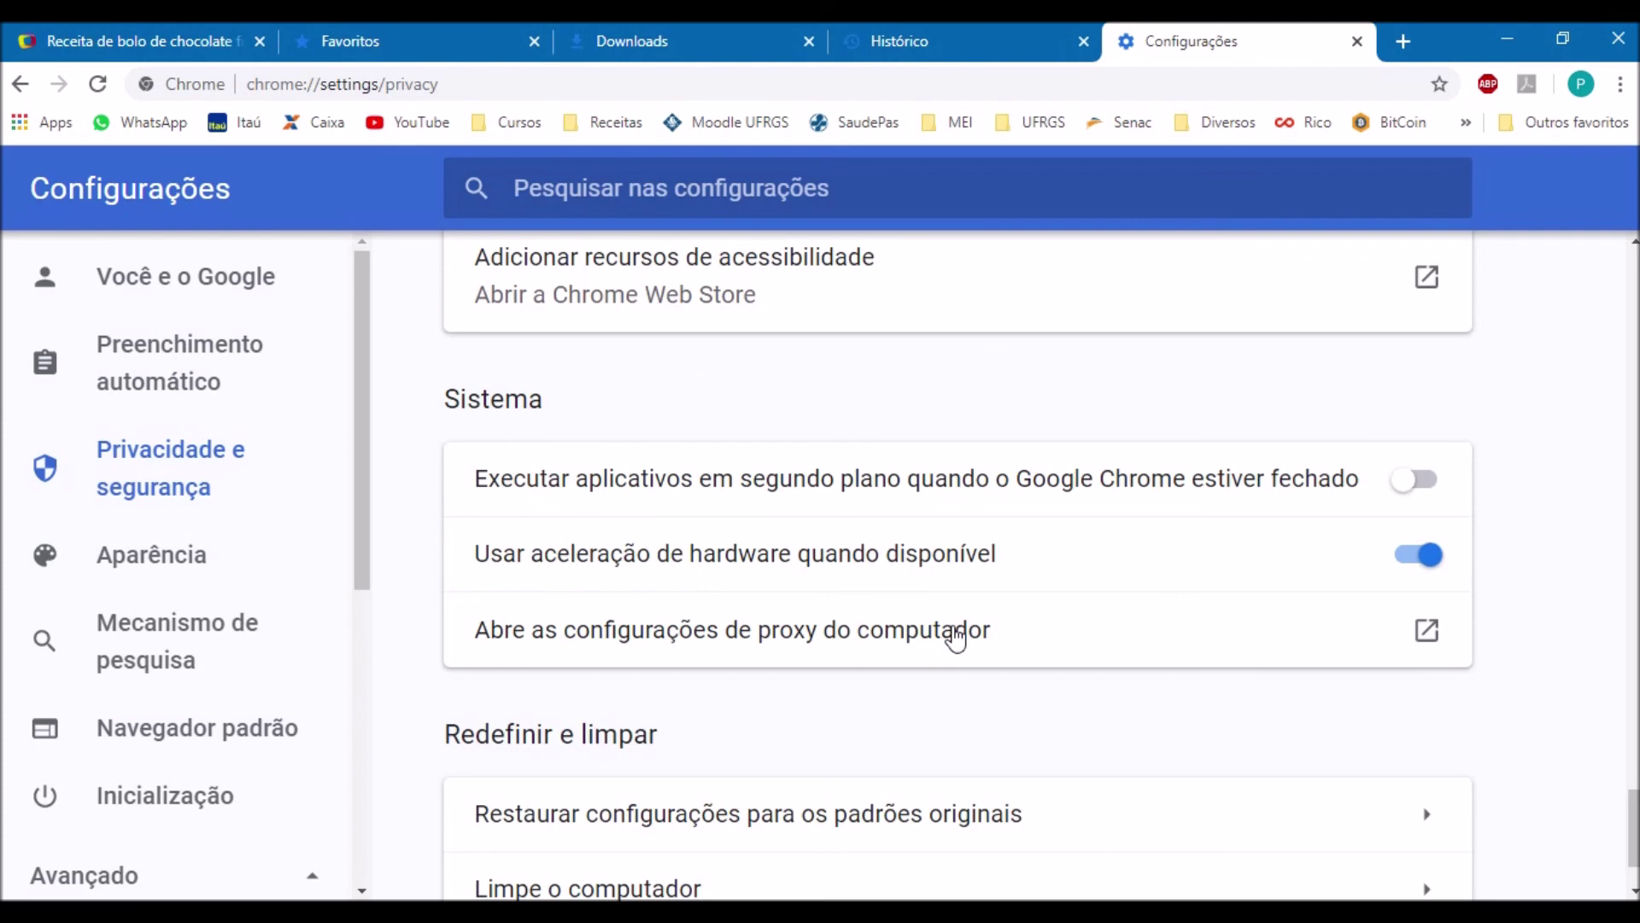
{"action": "scroll", "coordinate": [1051, 582], "scroll_direction": "down", "scroll_amount": 2}
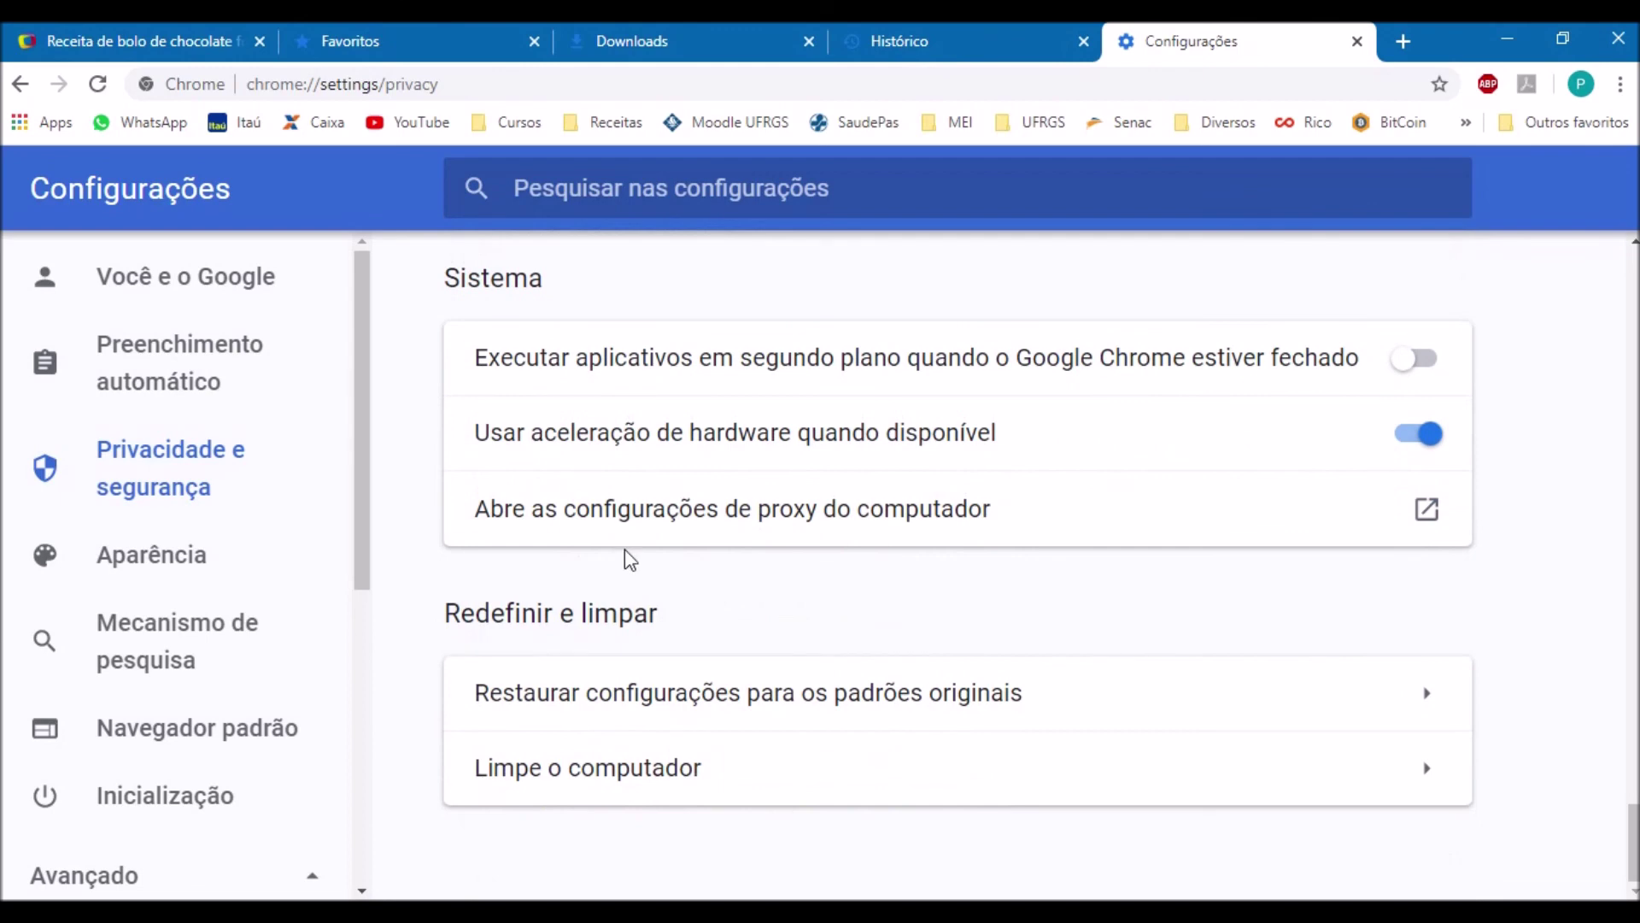